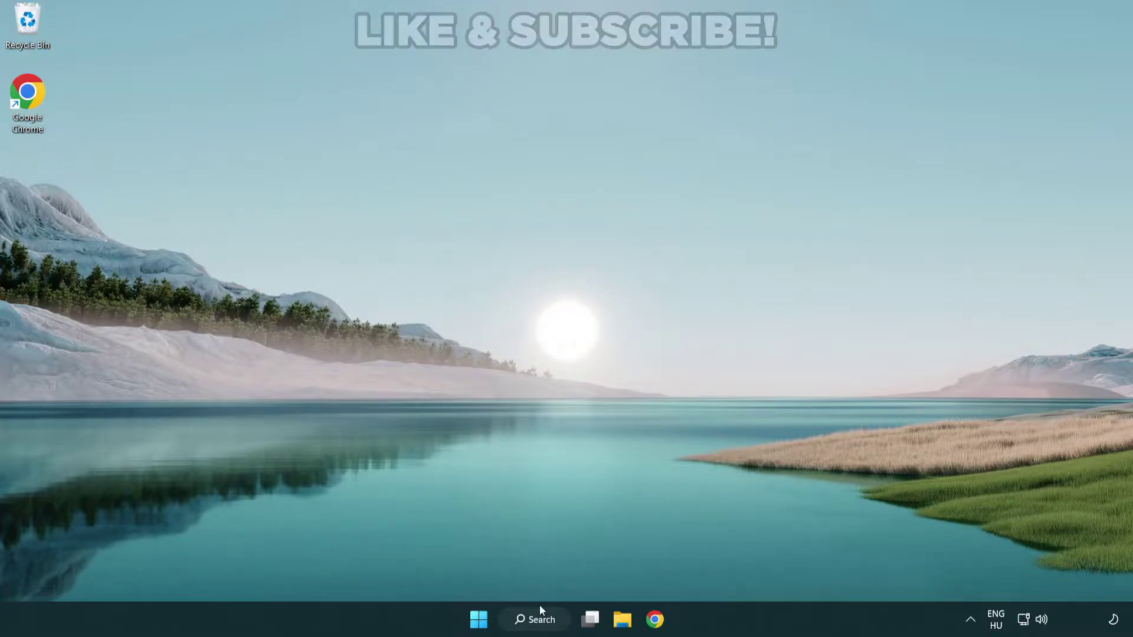
# - Find Device Manager through Windows Search and launch it from the results
pyautogui.click(540, 619)
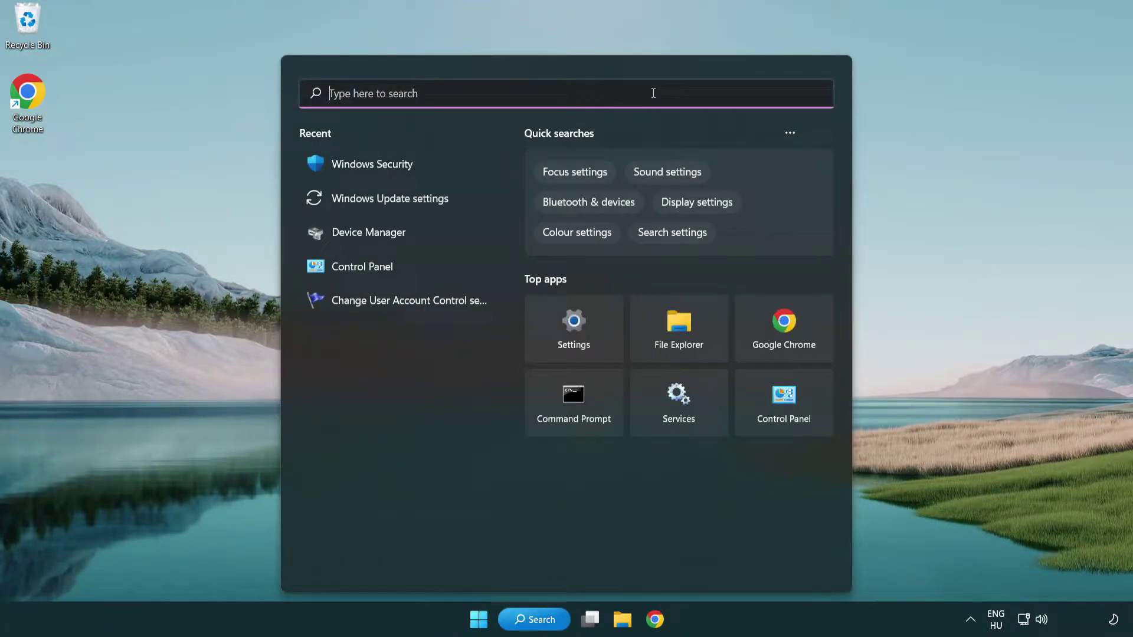
pyautogui.write('device m')
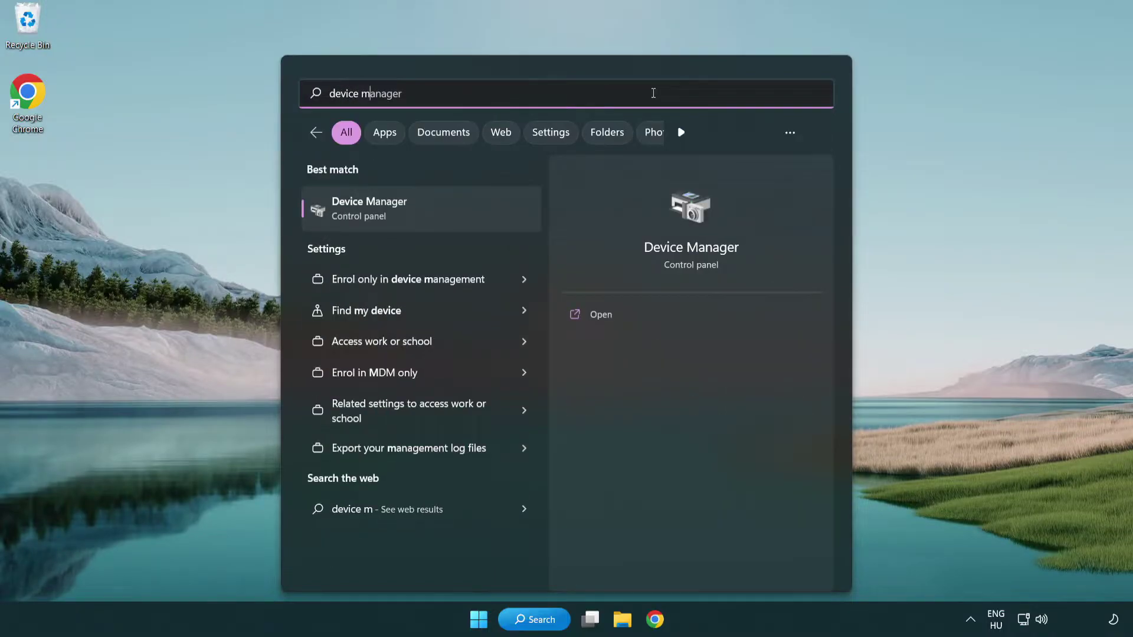
pyautogui.write('anager')
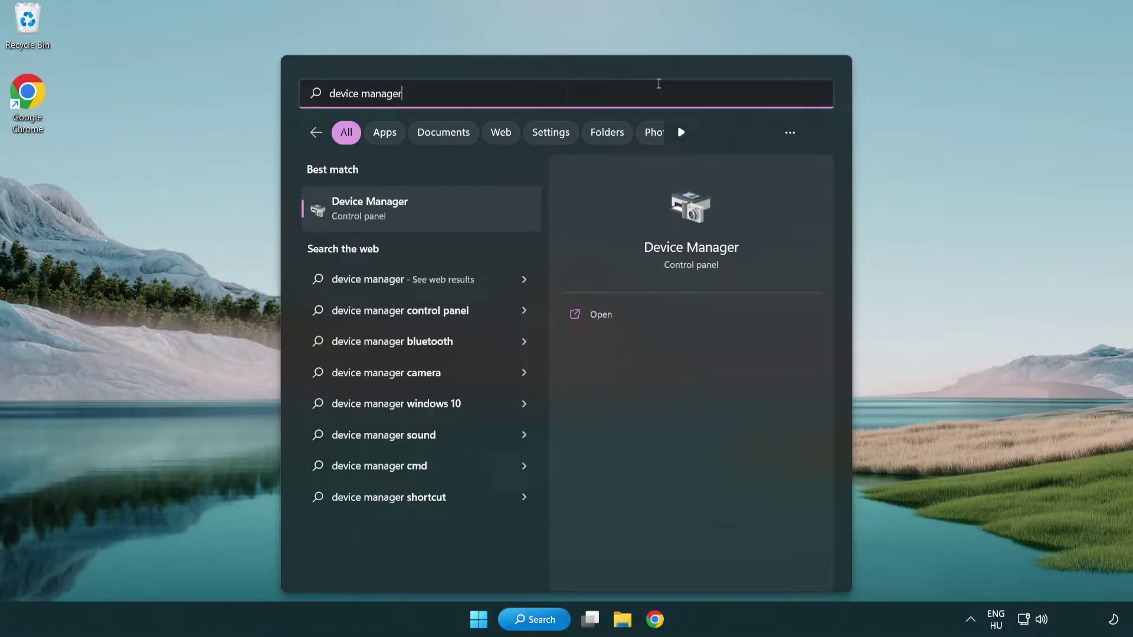
pyautogui.click(452, 213)
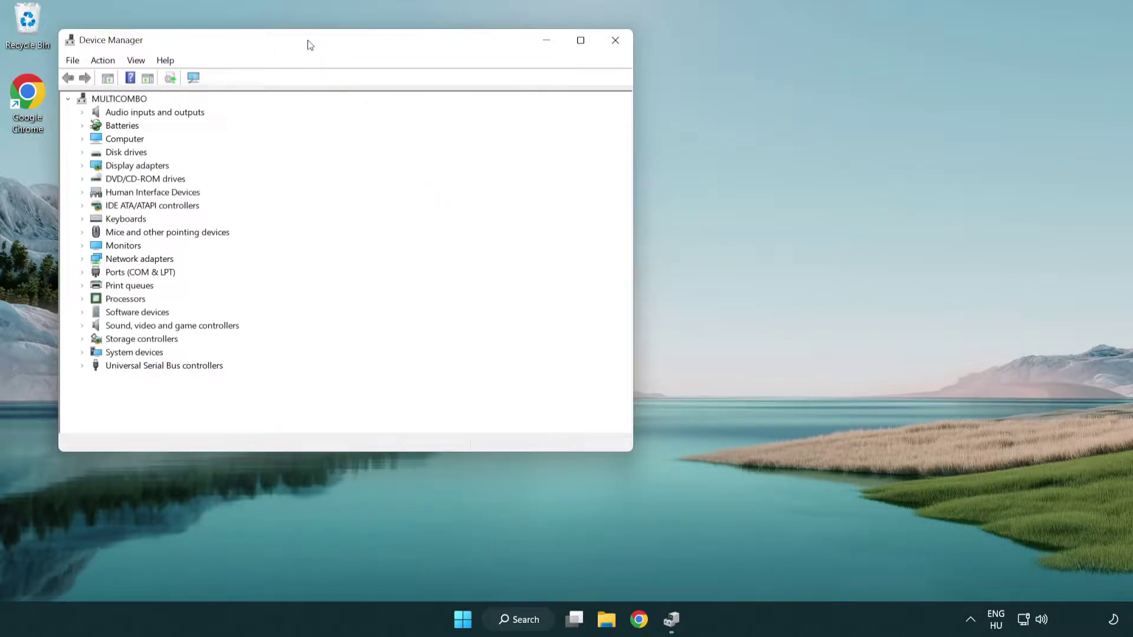
# - Run an automatic driver update check on the VMware SVGA 3D display adapter, then close Device Manager
pyautogui.moveTo(309, 44); pyautogui.dragTo(497, 114)
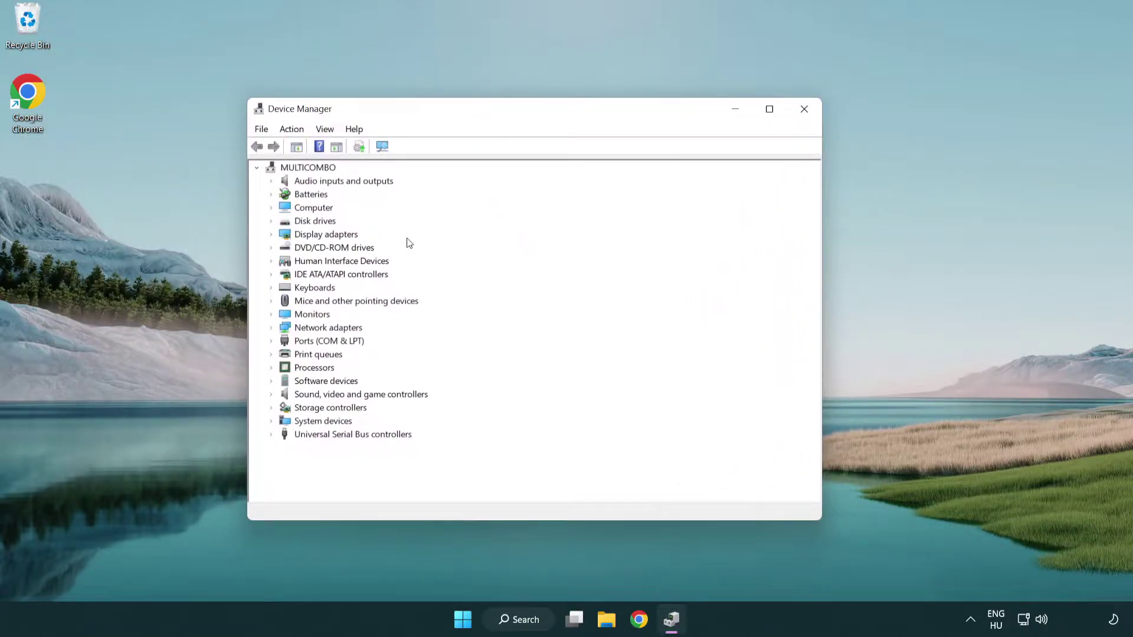
pyautogui.click(314, 237)
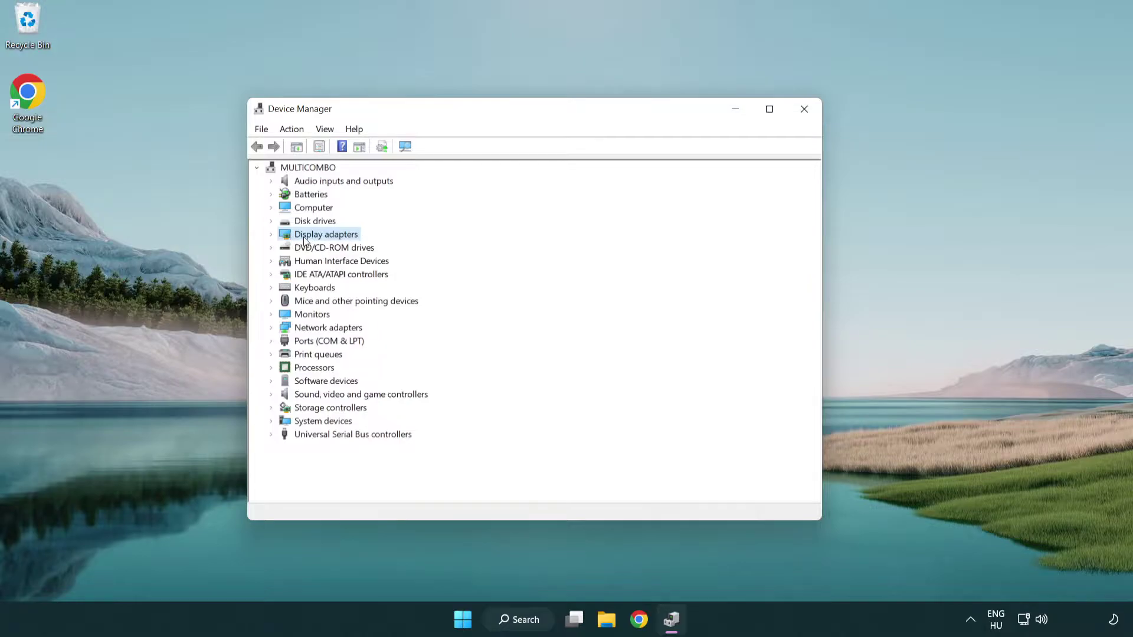
pyautogui.click(271, 235)
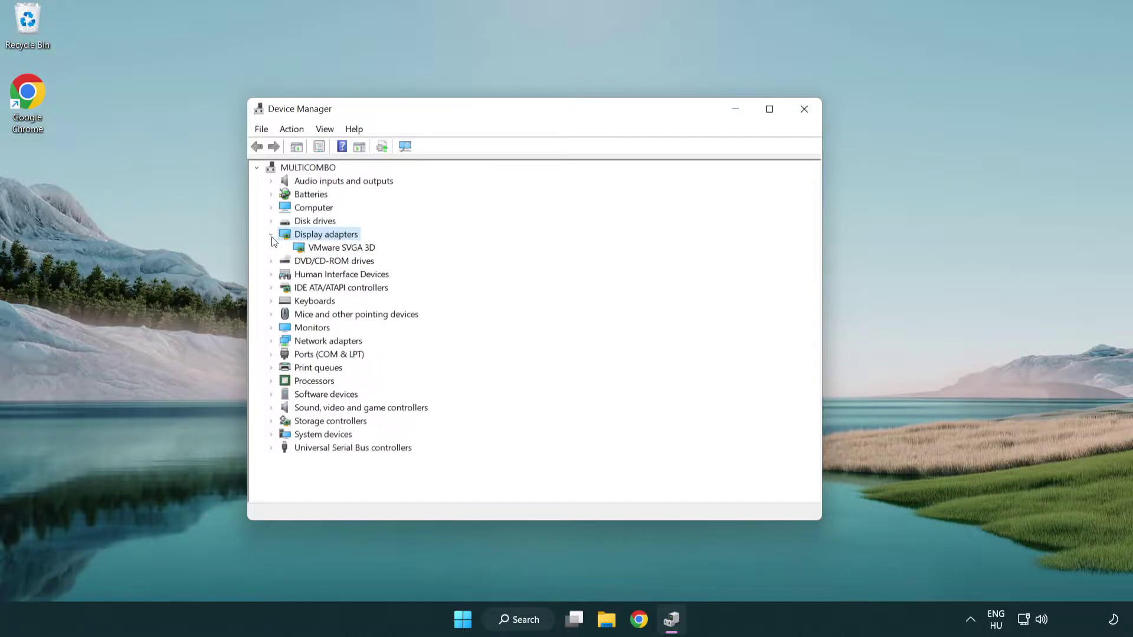
pyautogui.click(337, 253)
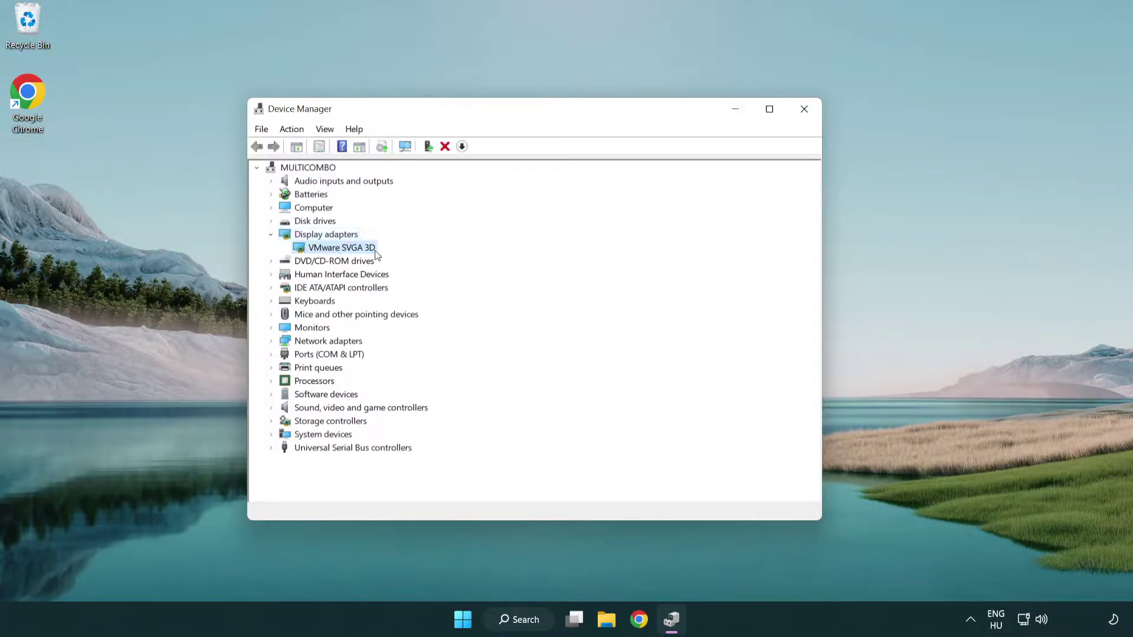
pyautogui.rightClick(337, 255)
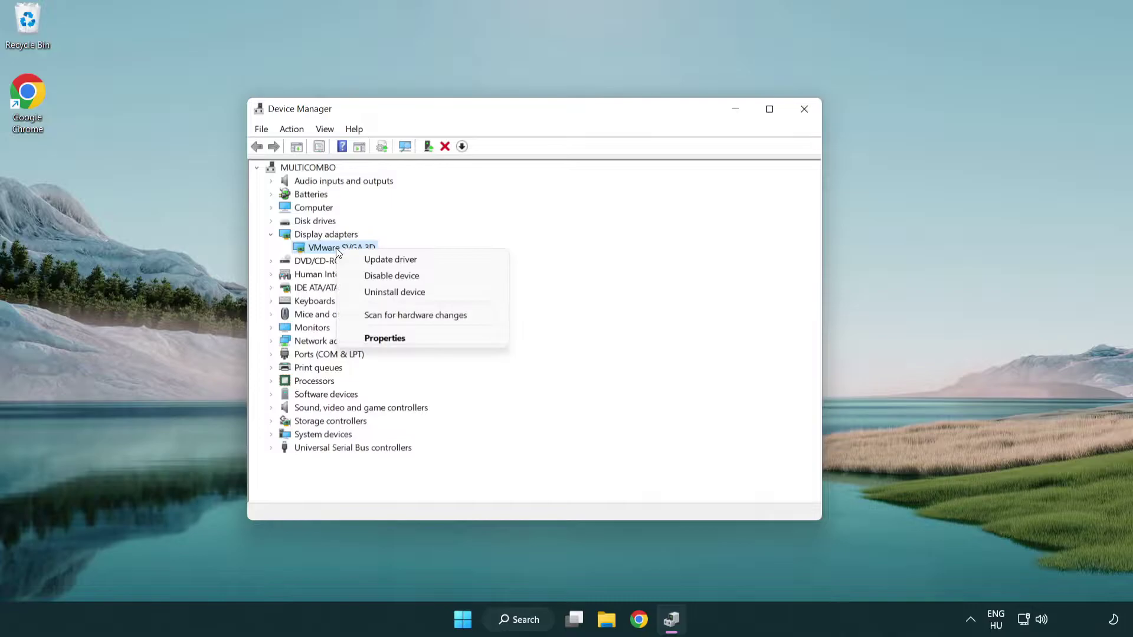
pyautogui.click(447, 261)
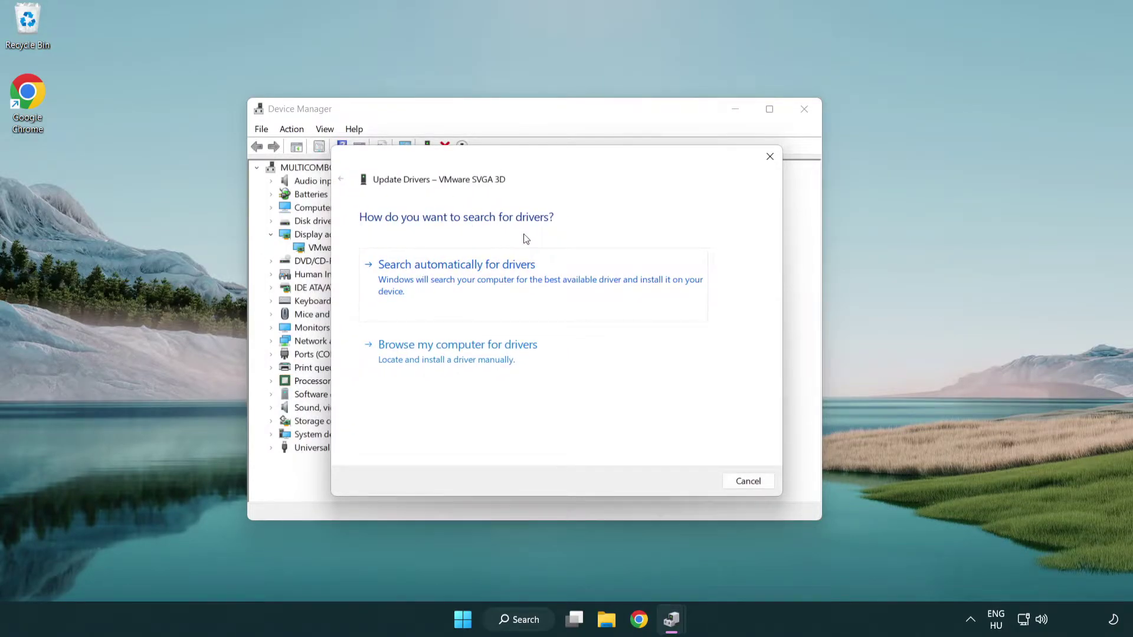
pyautogui.click(498, 279)
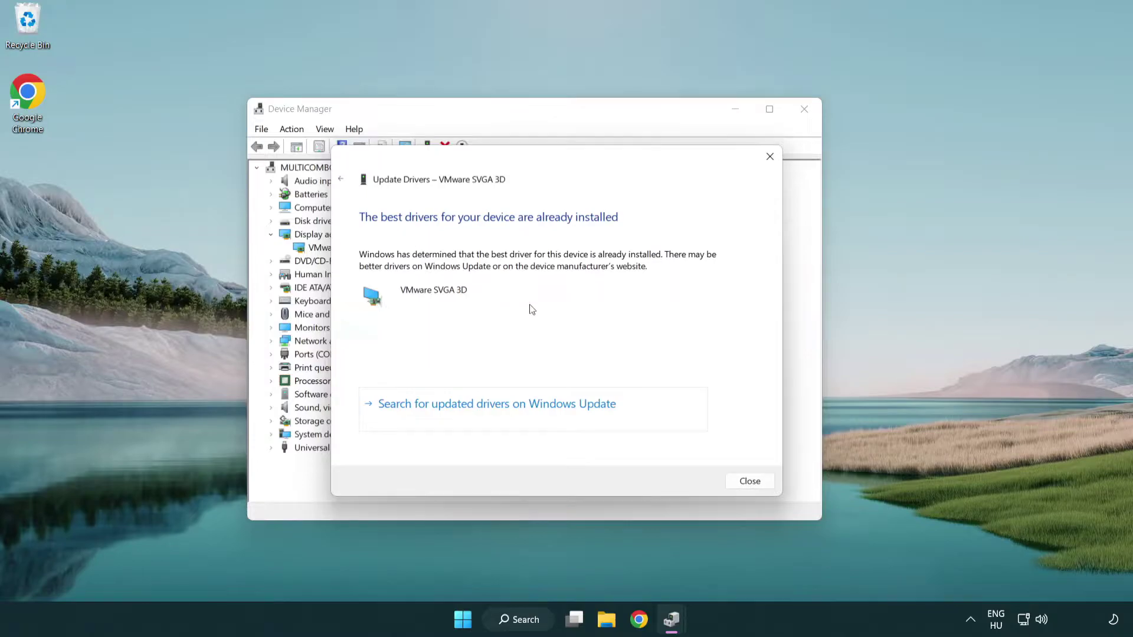
pyautogui.click(750, 482)
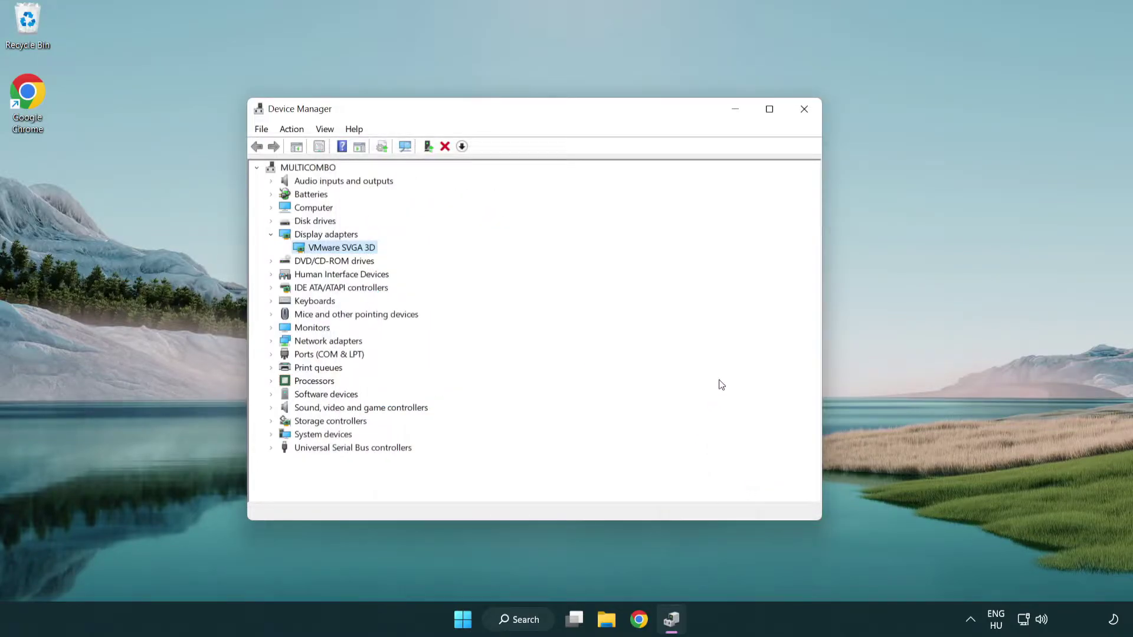
pyautogui.click(805, 110)
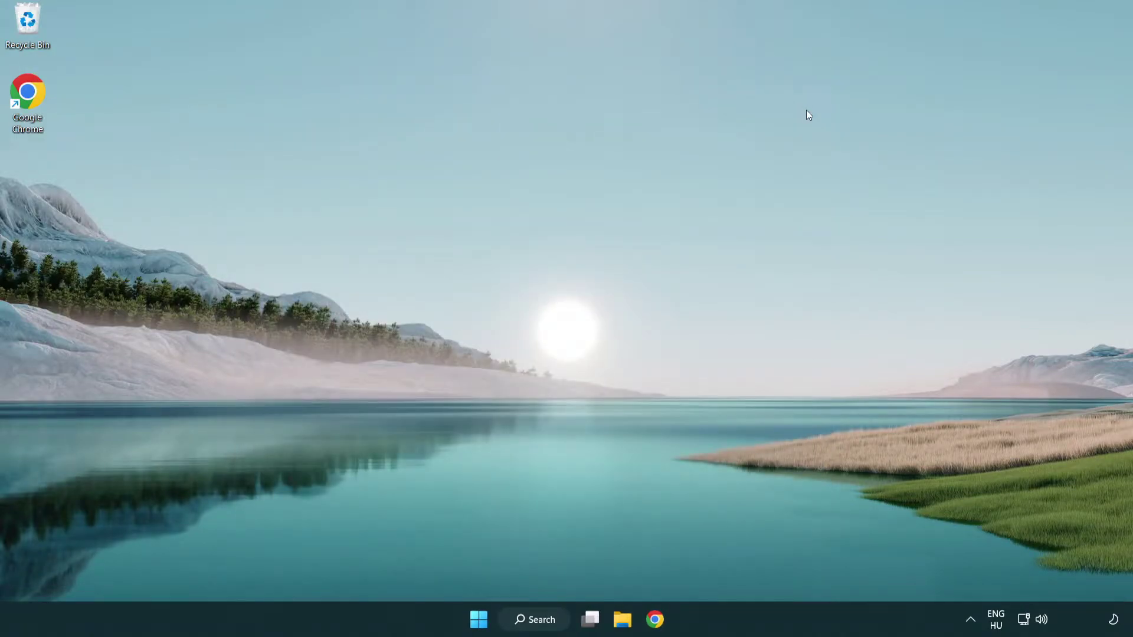
# - Check for Windows updates in Settings, confirming the system is up to date, then close Settings
pyautogui.click(538, 619)
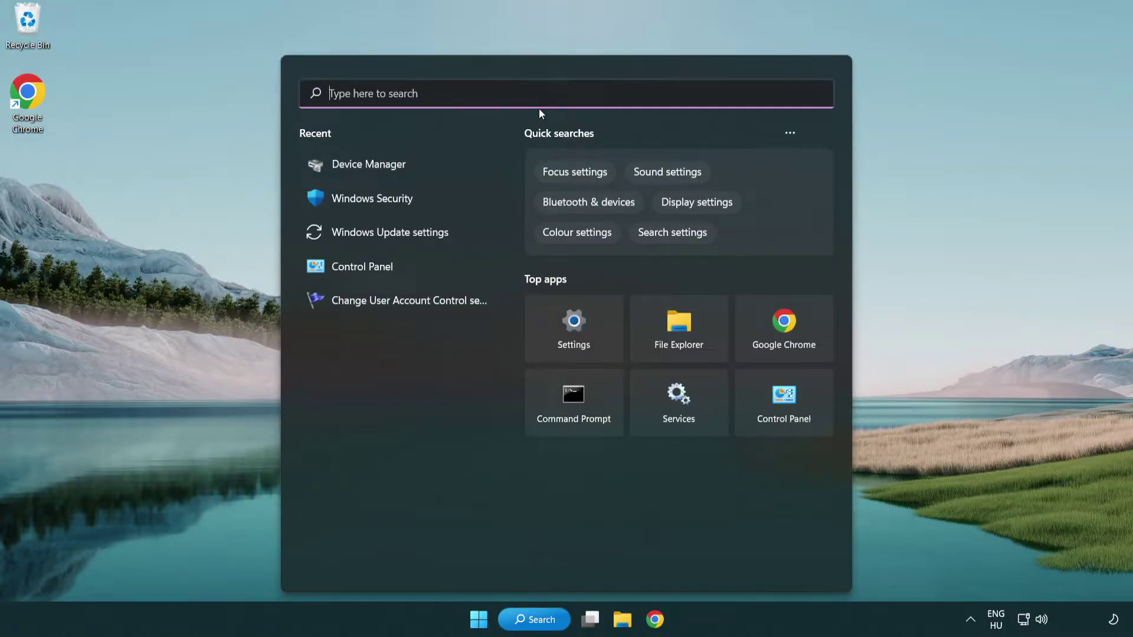
pyautogui.write('u')
pyautogui.write('pdate')
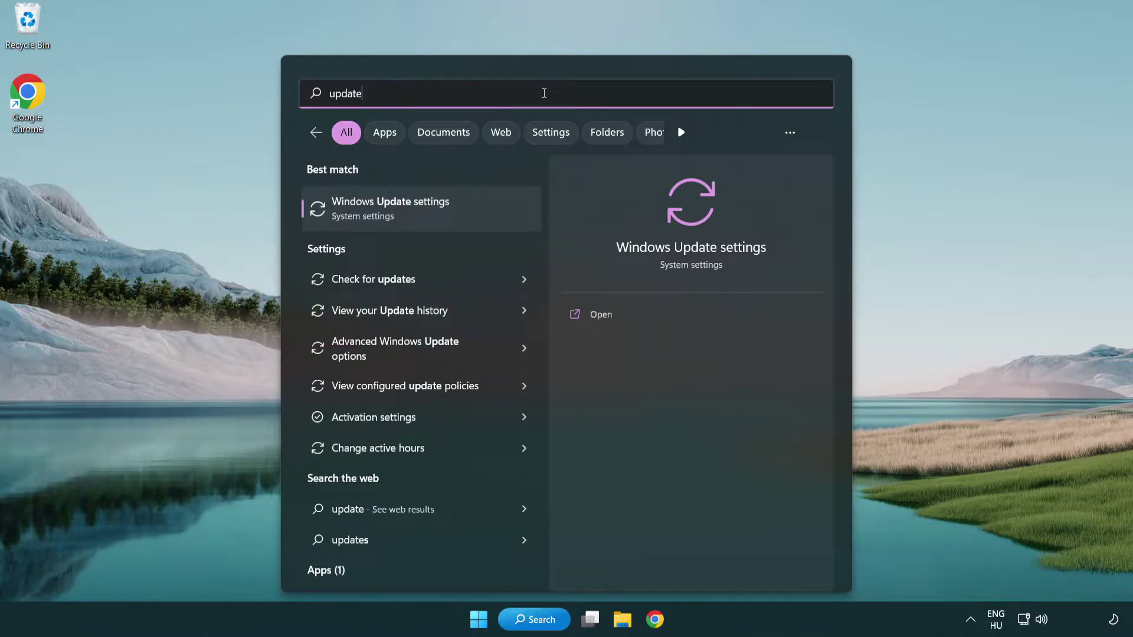
pyautogui.click(440, 213)
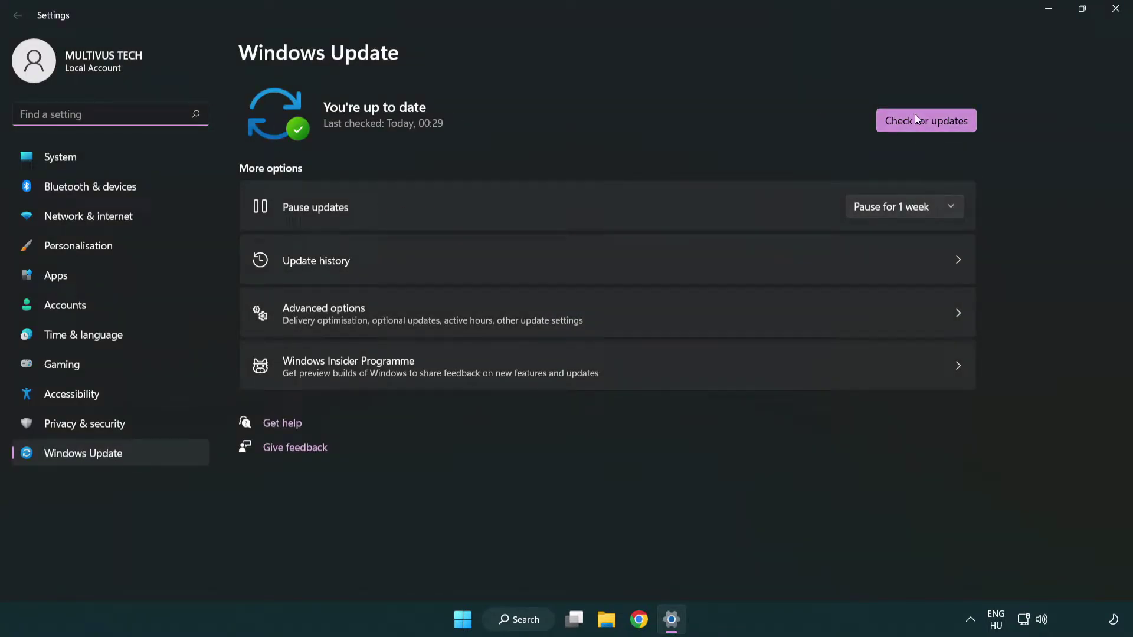
pyautogui.click(947, 127)
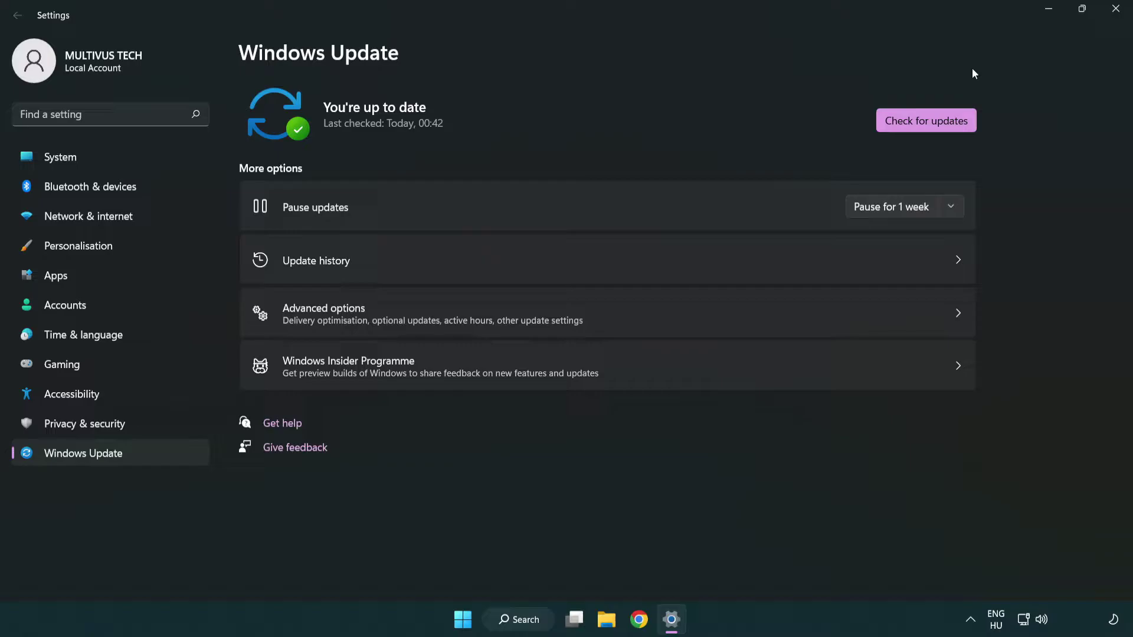
pyautogui.click(1112, 16)
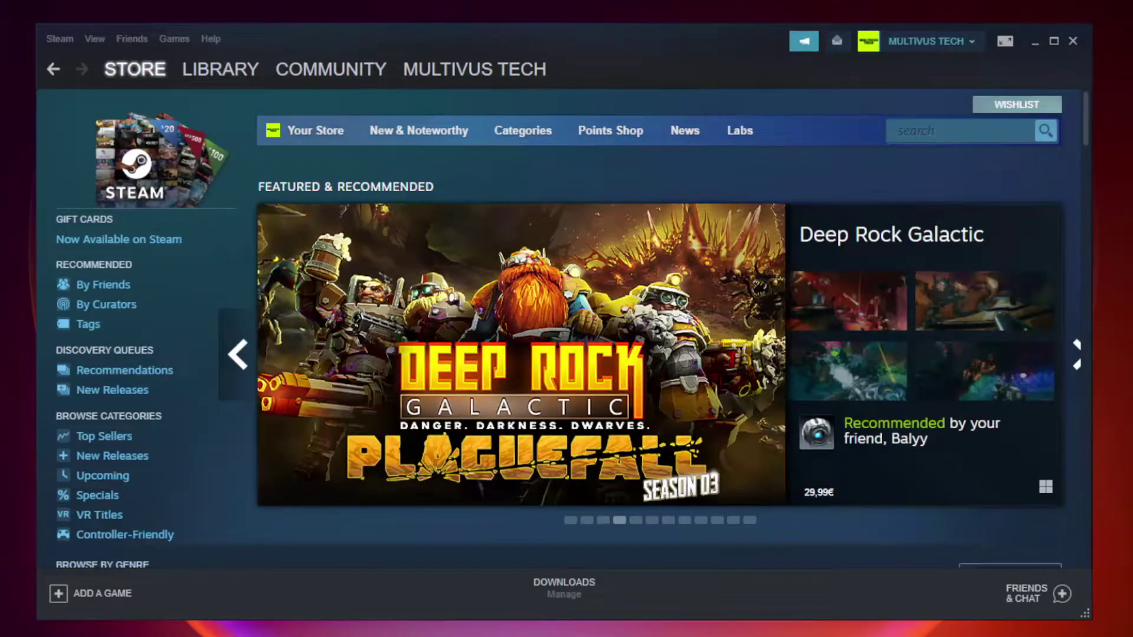
pyautogui.moveTo(221, 69)
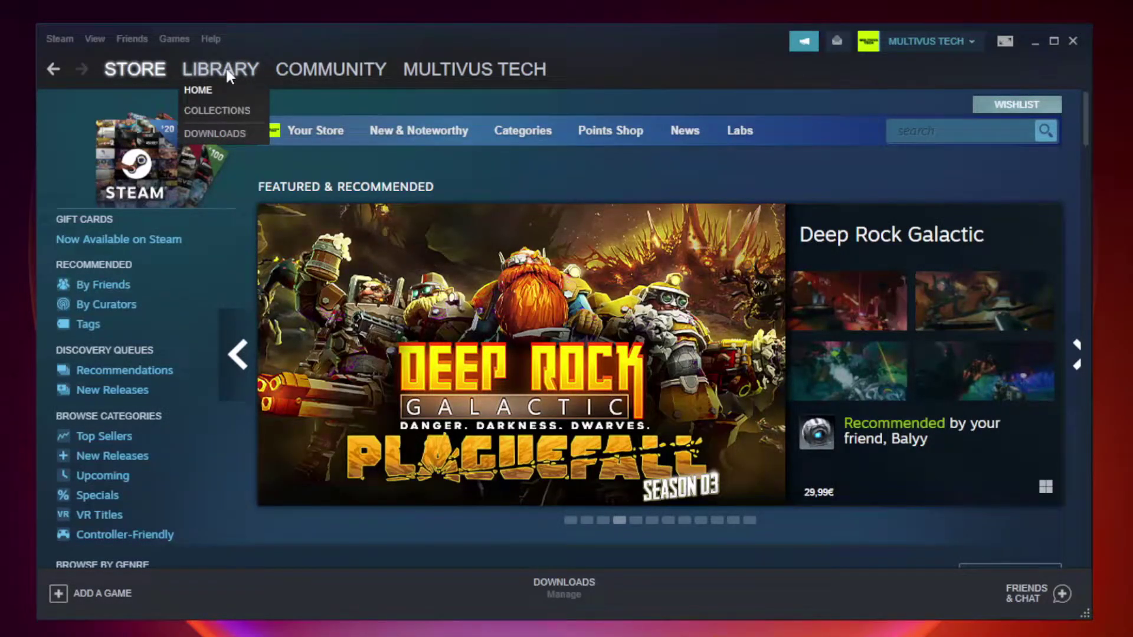
# - Verify the integrity of the not-working game's files from its Steam Properties, Local Files page
pyautogui.click(221, 71)
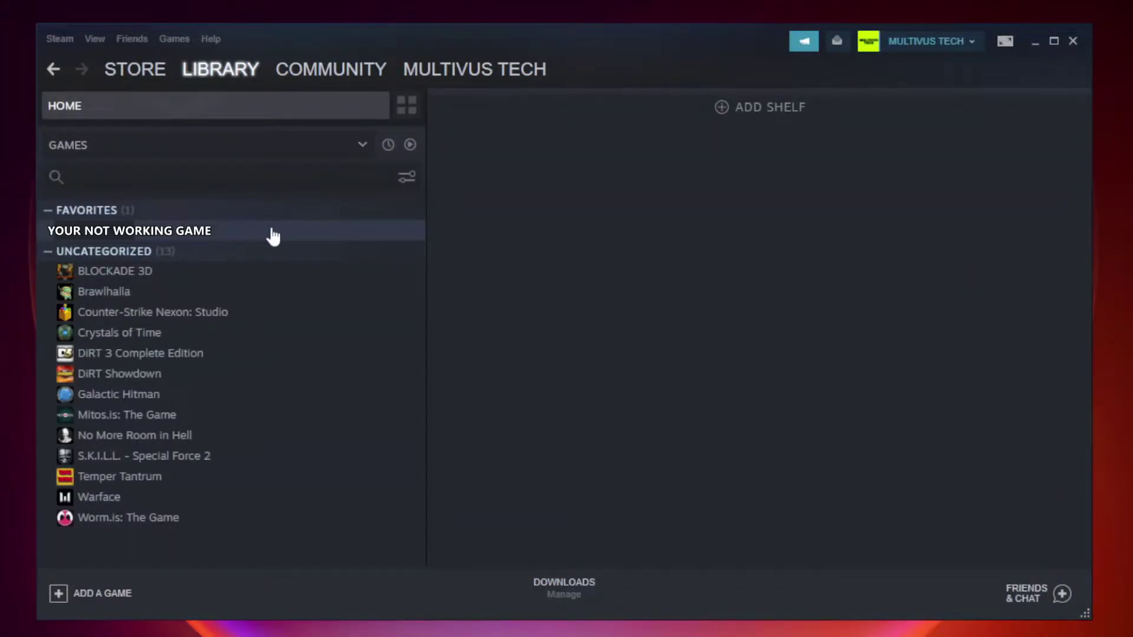
pyautogui.click(244, 233)
pyautogui.rightClick(245, 234)
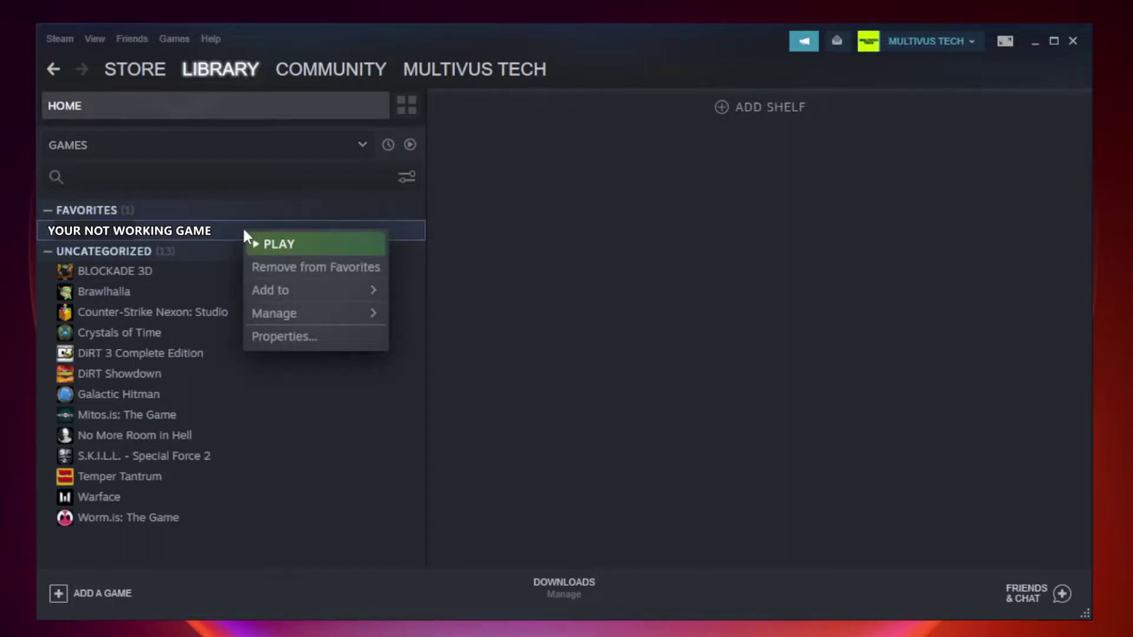
pyautogui.click(313, 334)
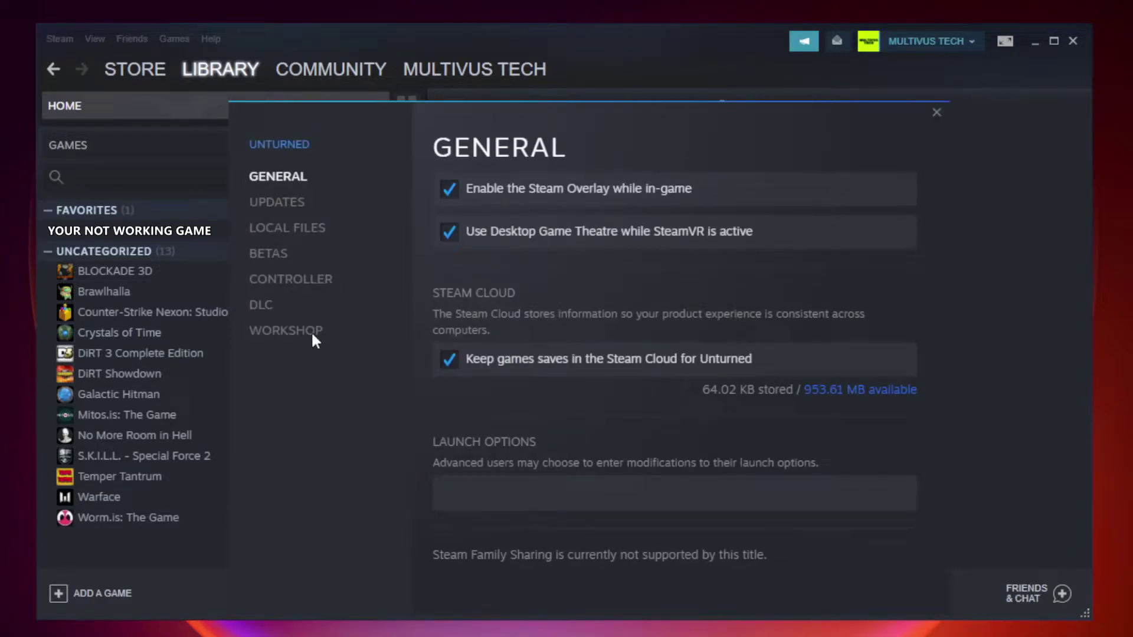
pyautogui.click(301, 233)
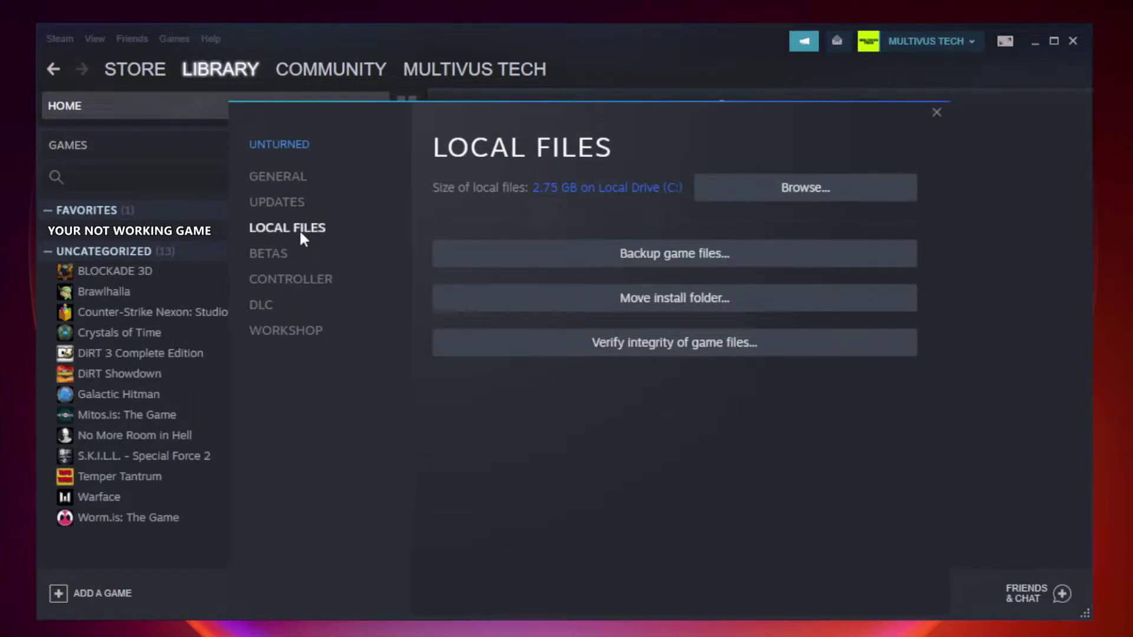
pyautogui.click(684, 349)
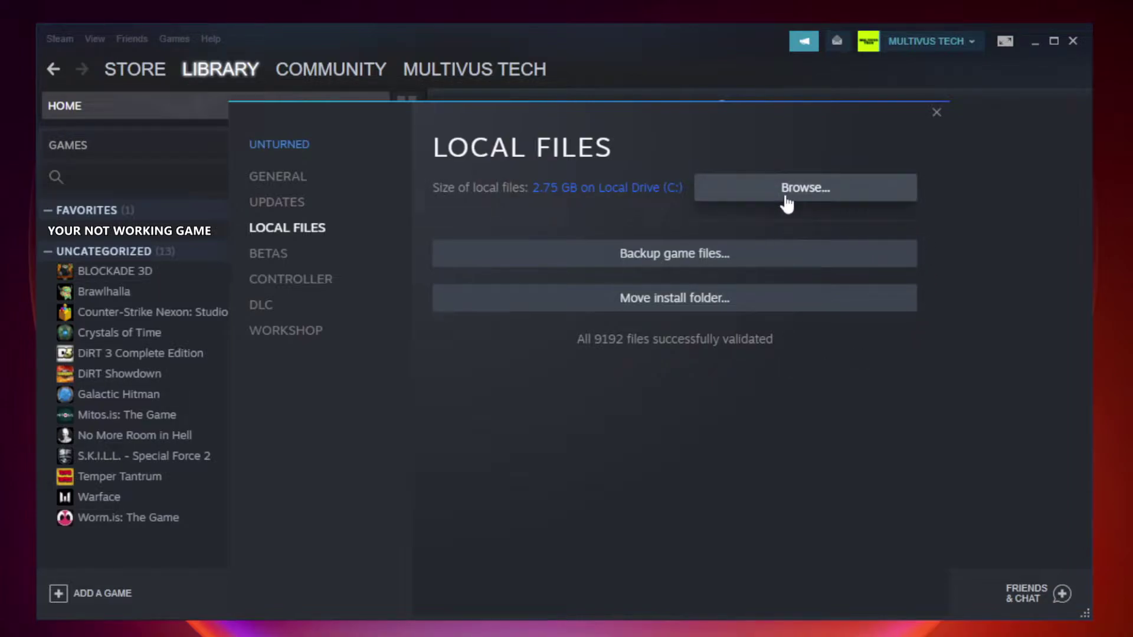
# - Browse to the game's install folder and bring up the shortcut's Compatibility settings
pyautogui.click(807, 197)
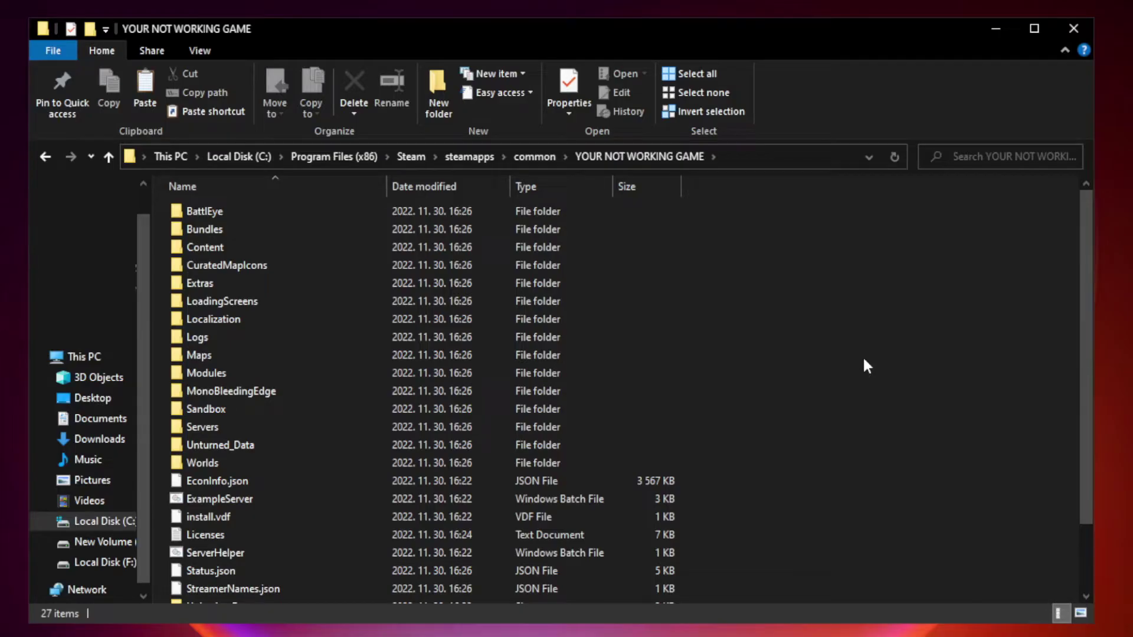
pyautogui.moveTo(1087, 309); pyautogui.dragTo(1088, 406)
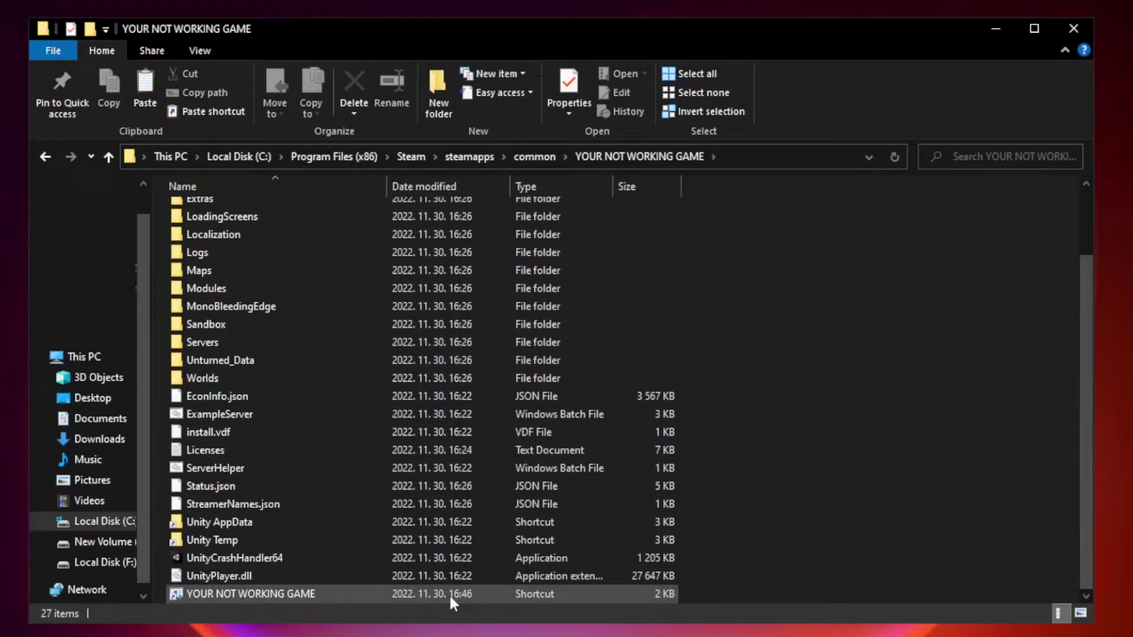
pyautogui.click(390, 596)
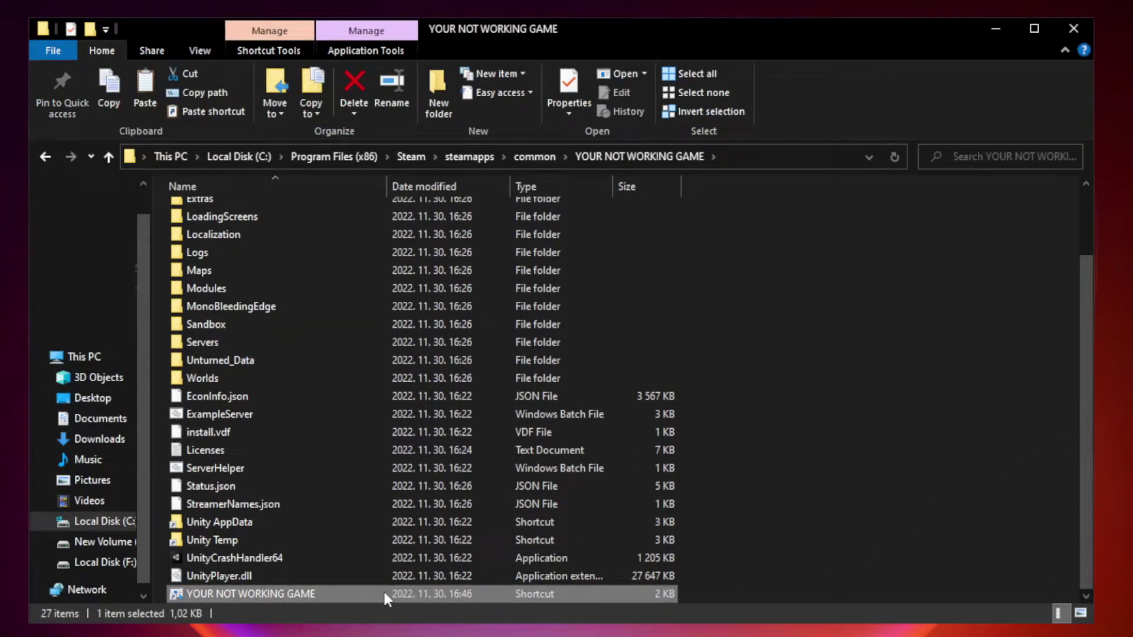
pyautogui.rightClick(383, 589)
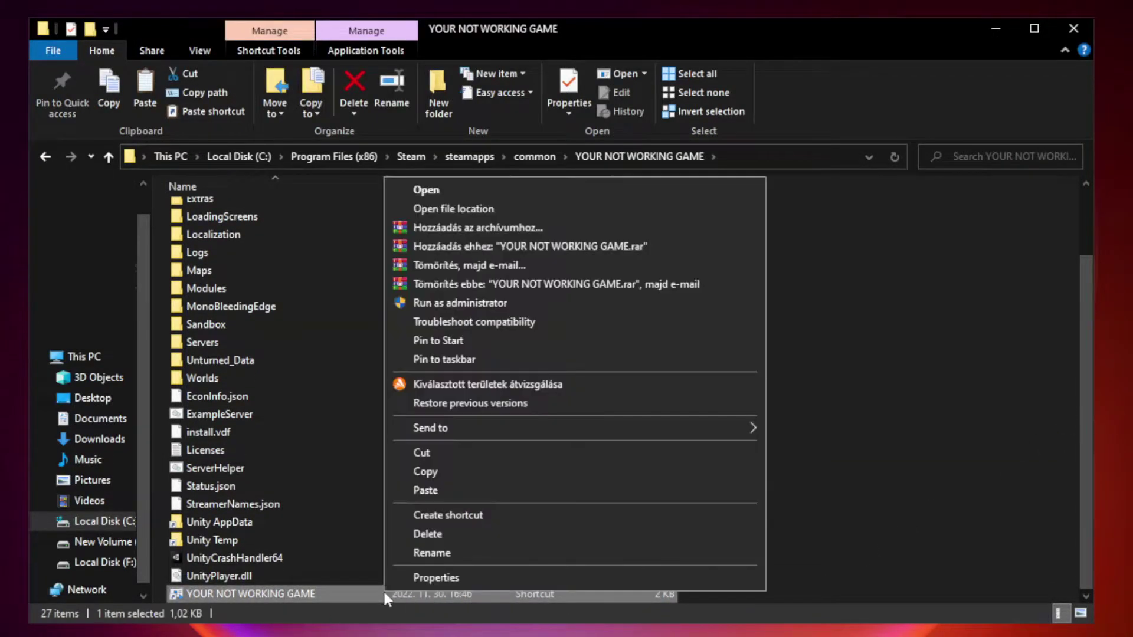
pyautogui.click(572, 582)
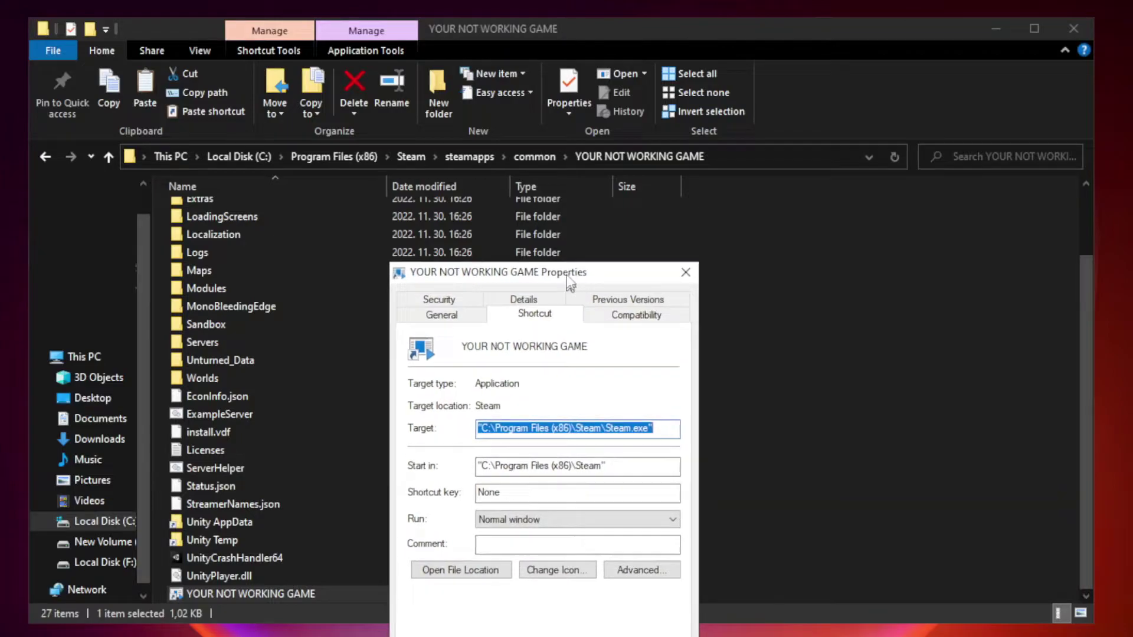
pyautogui.moveTo(563, 311); pyautogui.dragTo(562, 128)
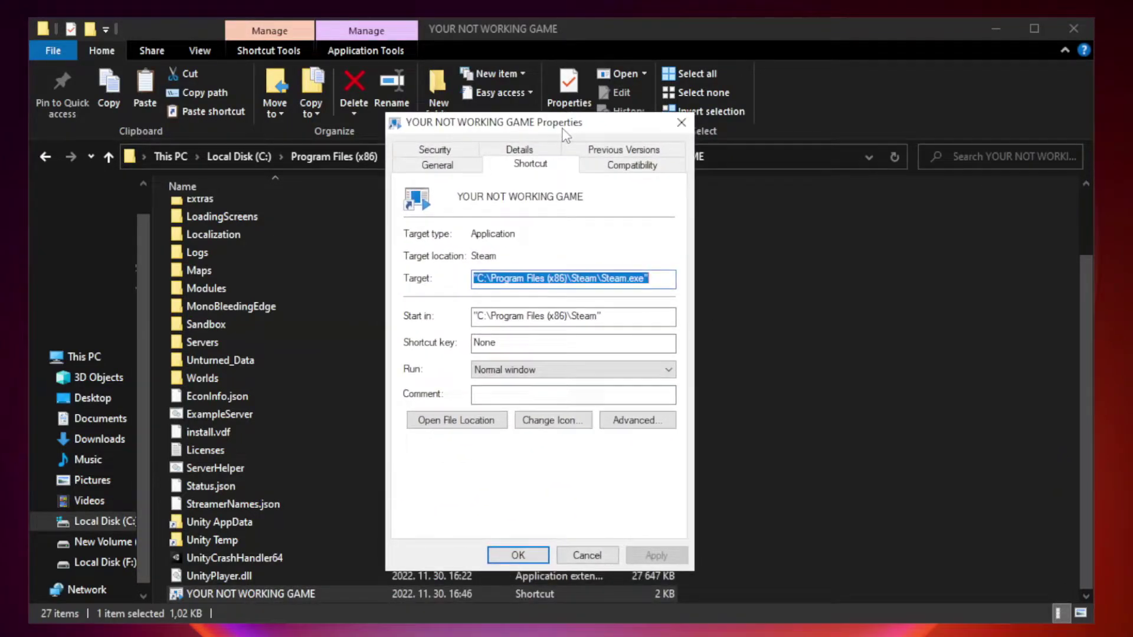
pyautogui.click(629, 170)
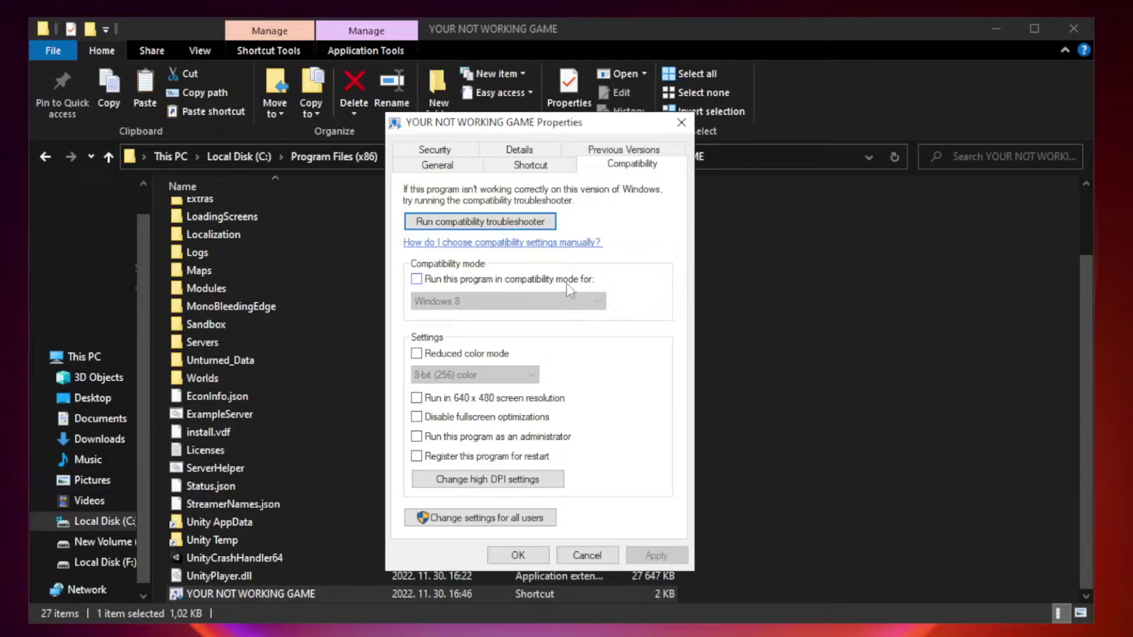
# - Set Windows 8 compatibility mode with fullscreen optimizations disabled, and apply the changes
pyautogui.click(453, 282)
pyautogui.click(511, 304)
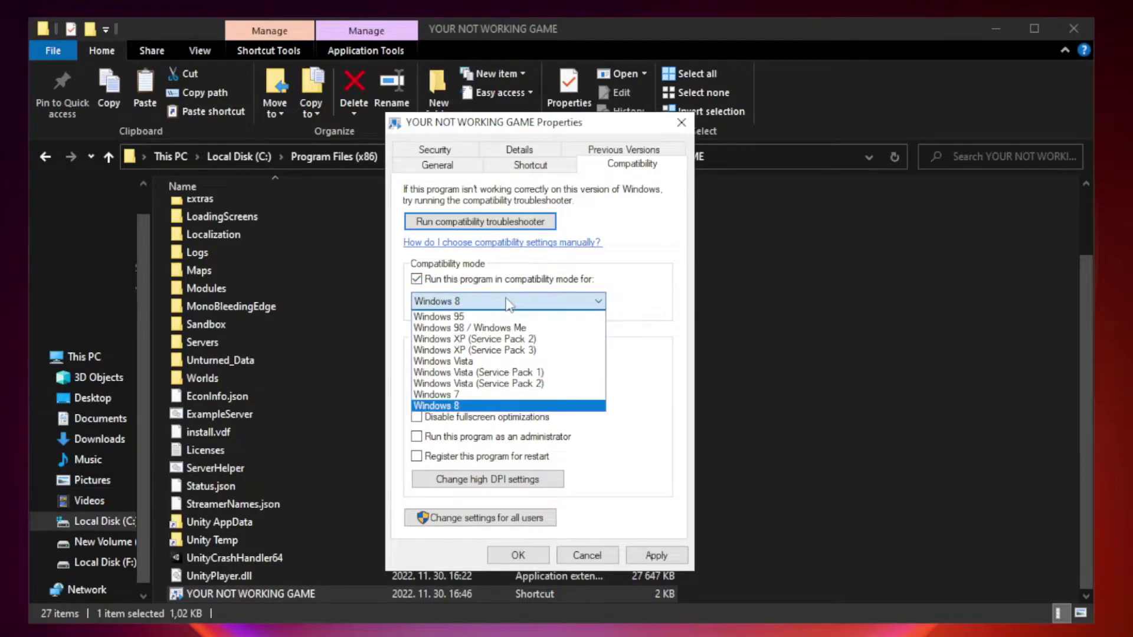
pyautogui.click(479, 408)
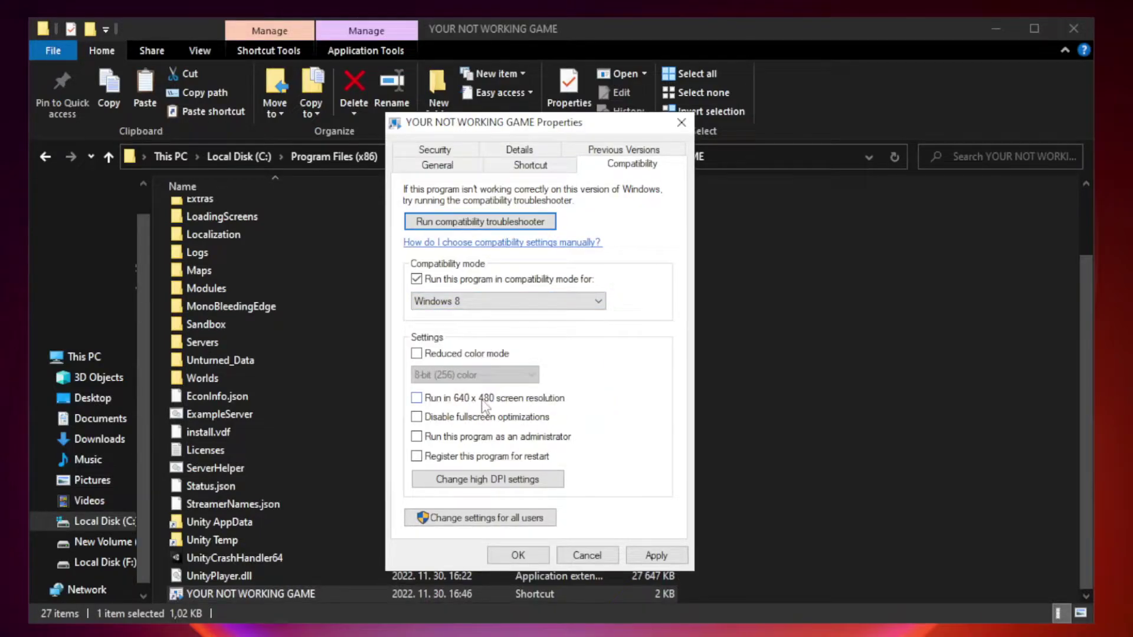
pyautogui.click(445, 426)
pyautogui.click(652, 558)
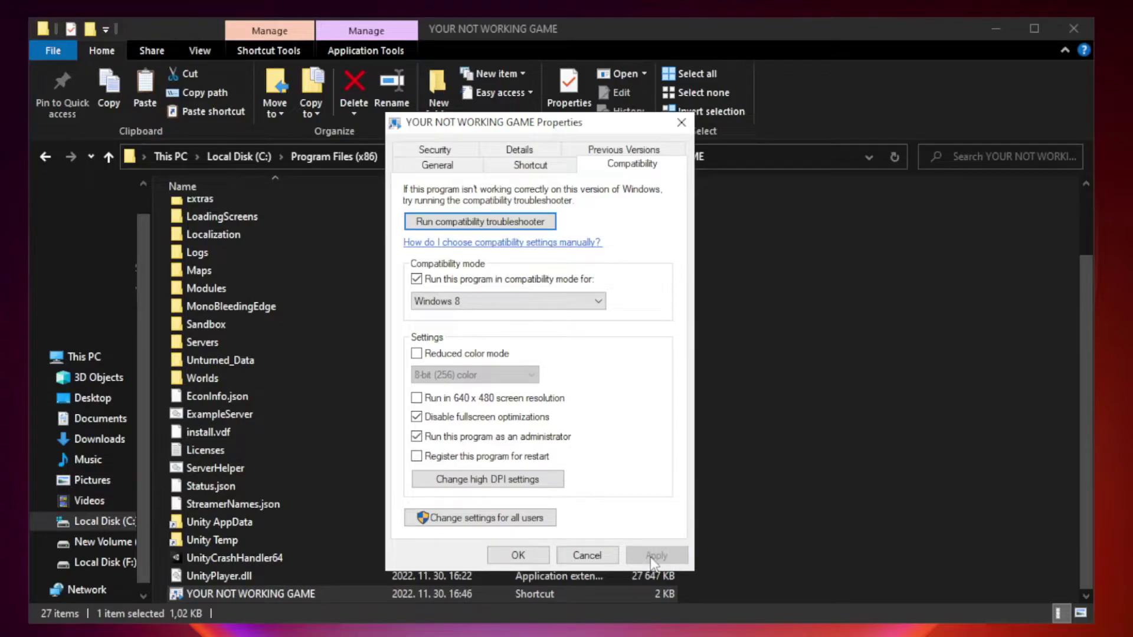
pyautogui.click(518, 556)
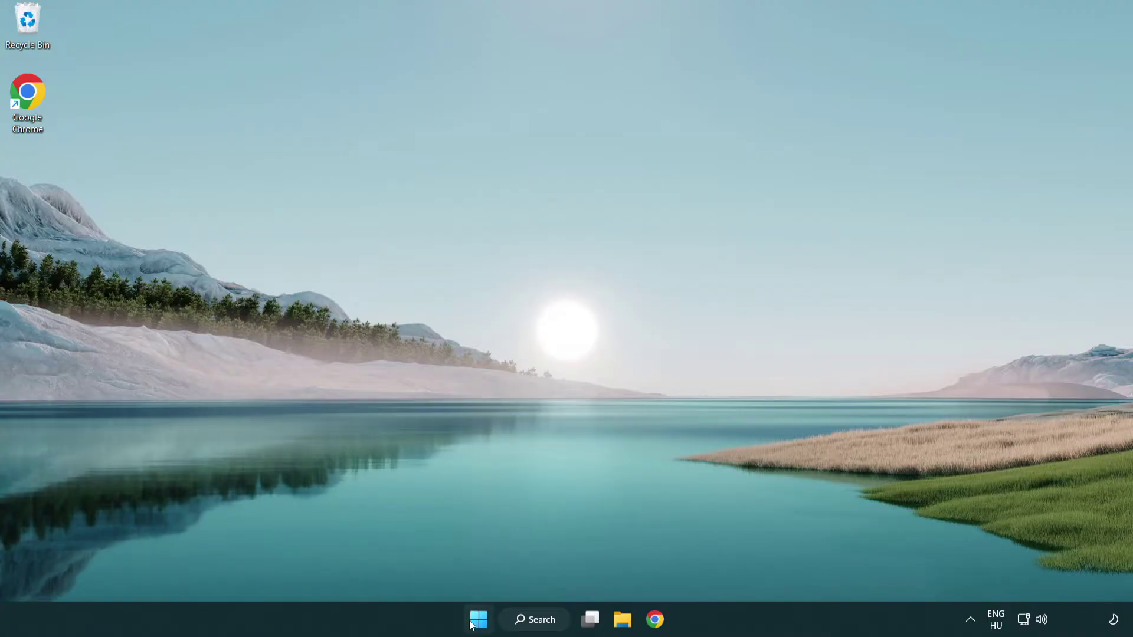
# - Launch Task Manager from the Start button menu and show the Startup apps list
pyautogui.rightClick(478, 621)
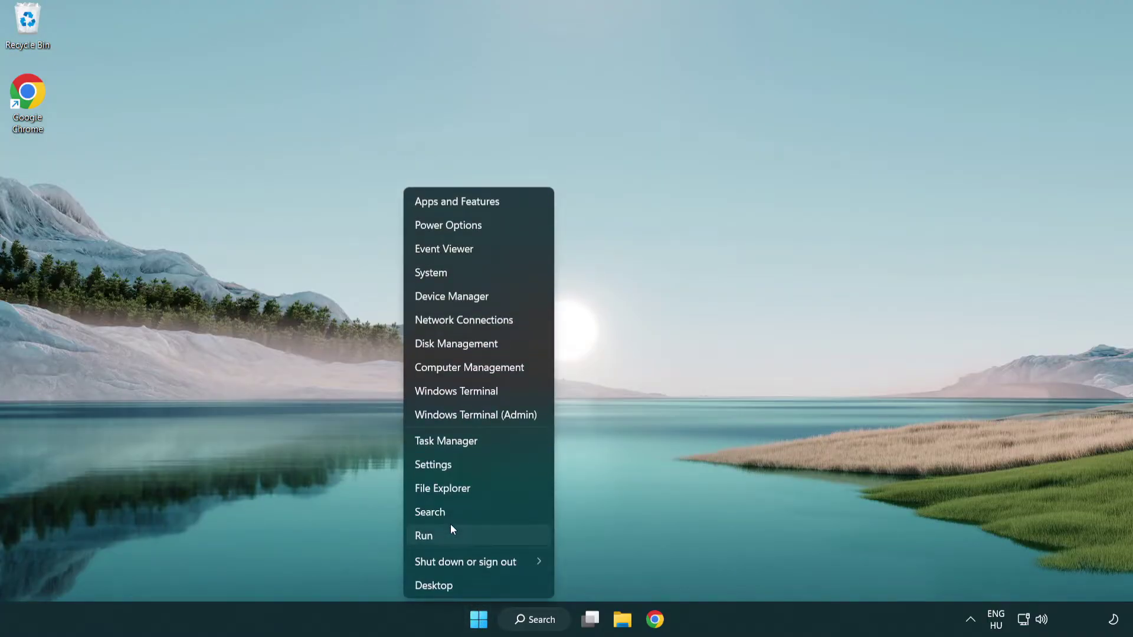
pyautogui.click(501, 447)
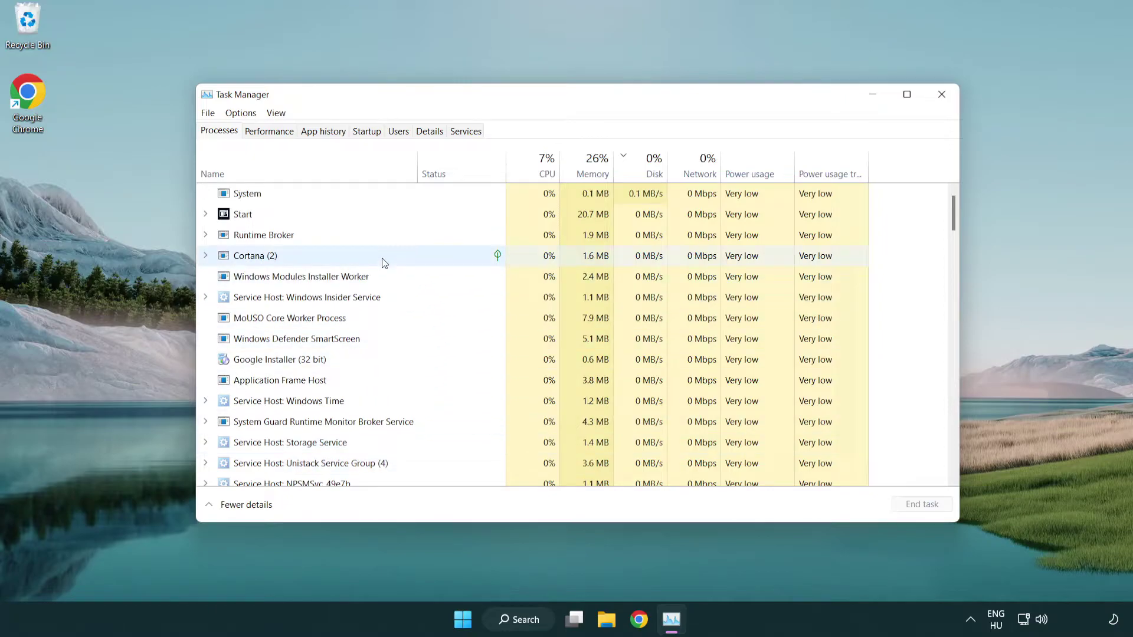
pyautogui.click(370, 133)
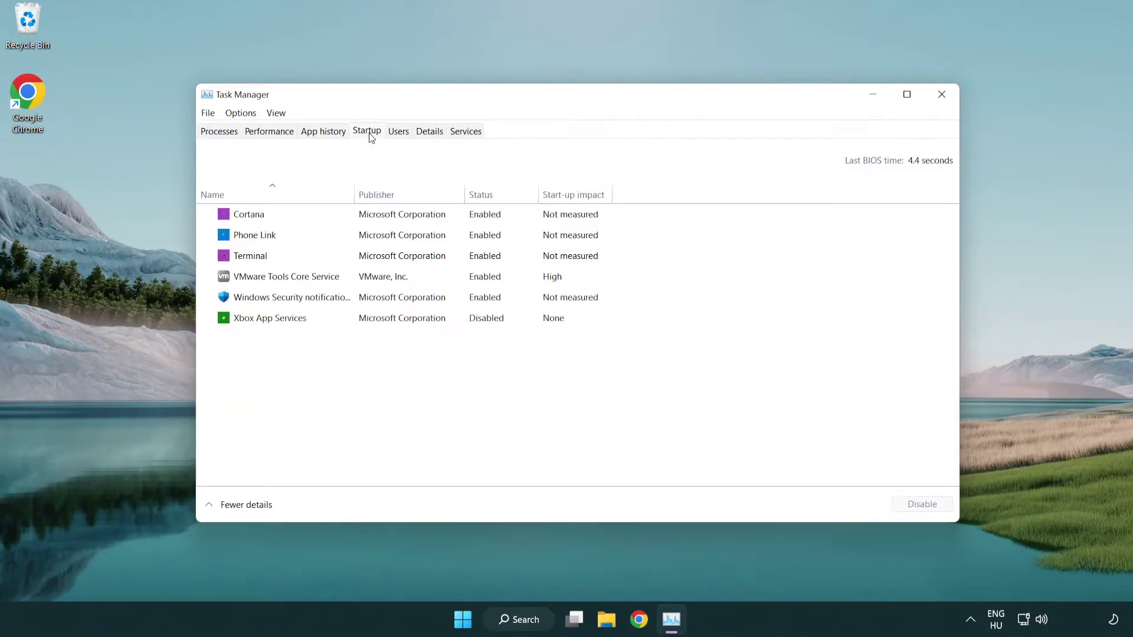
# - Disable Terminal, Phone Link, Cortana and Windows Security notifications at startup, then close Task Manager
pyautogui.click(370, 257)
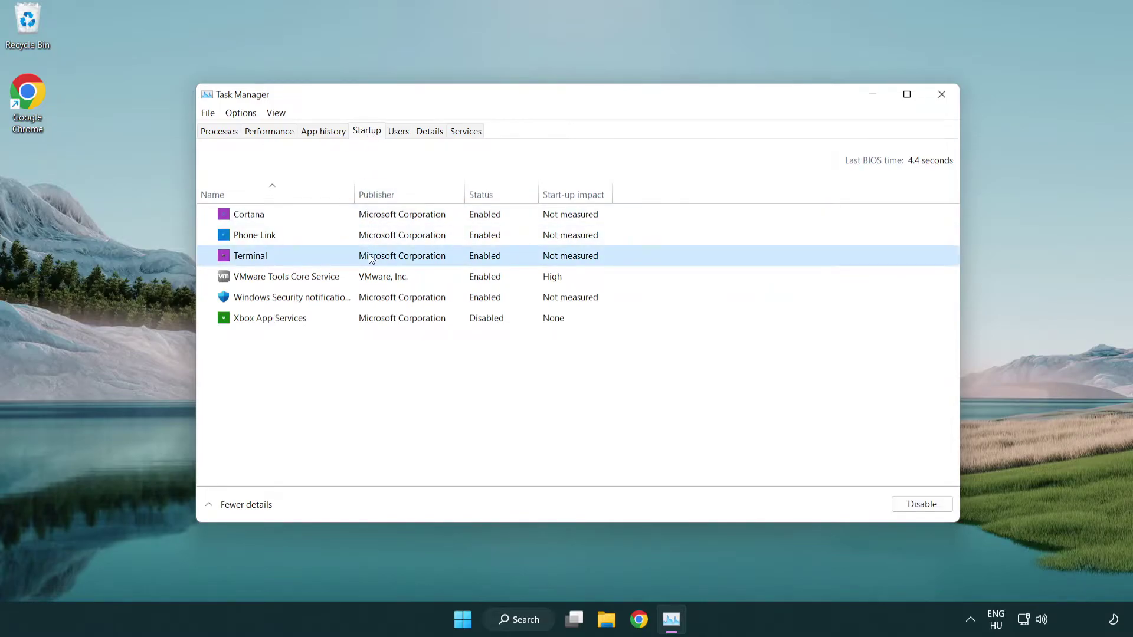
pyautogui.click(886, 503)
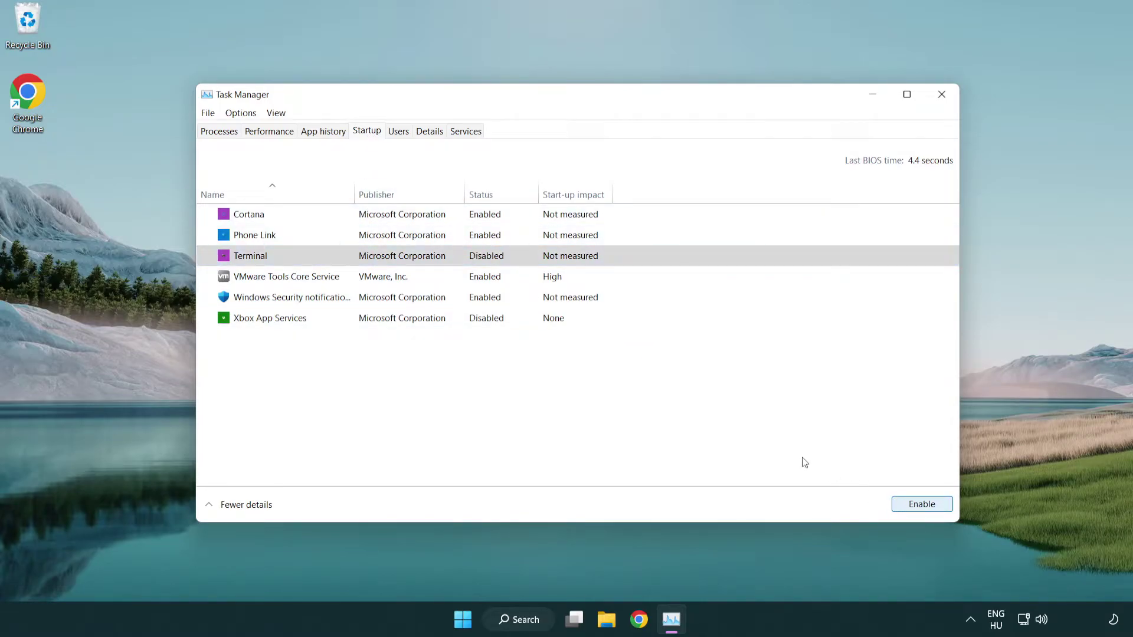
pyautogui.click(512, 236)
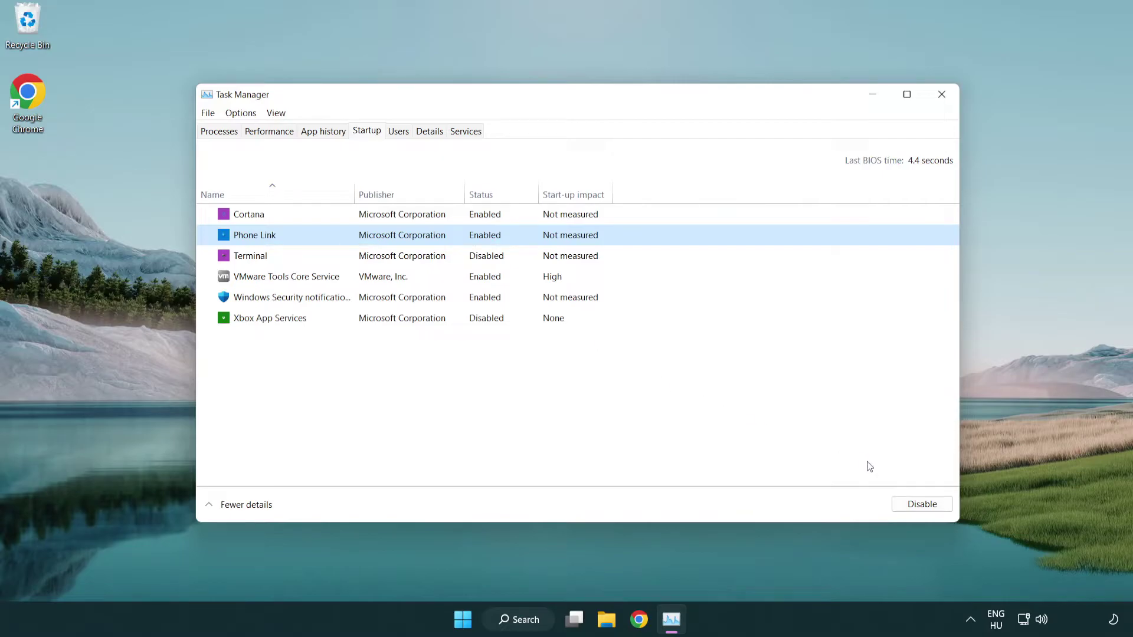
pyautogui.click(920, 505)
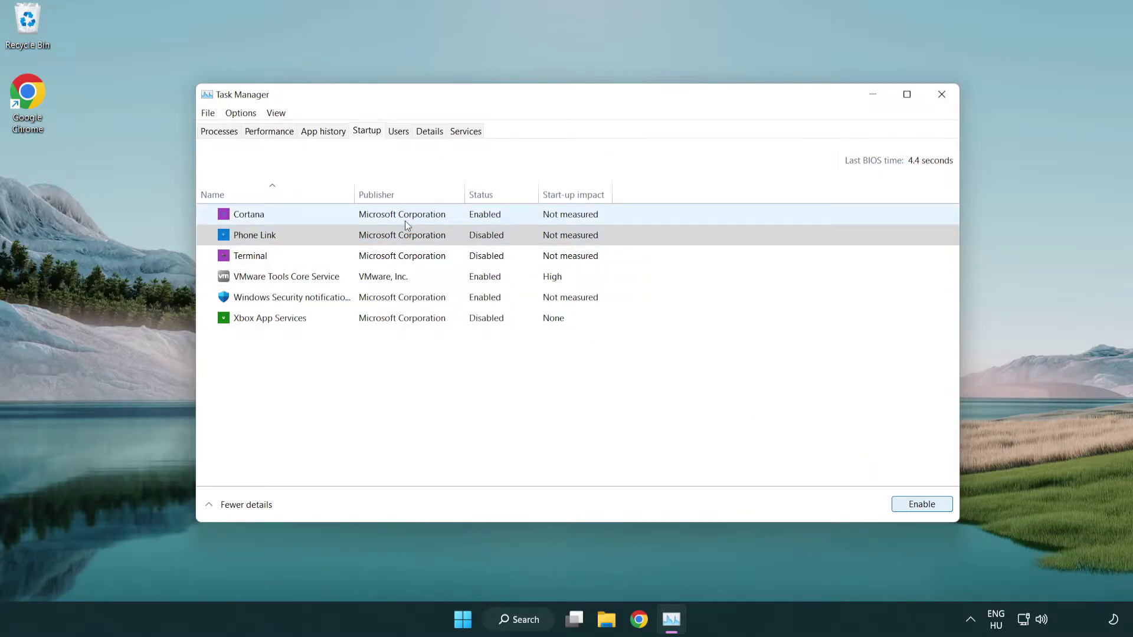
pyautogui.click(405, 221)
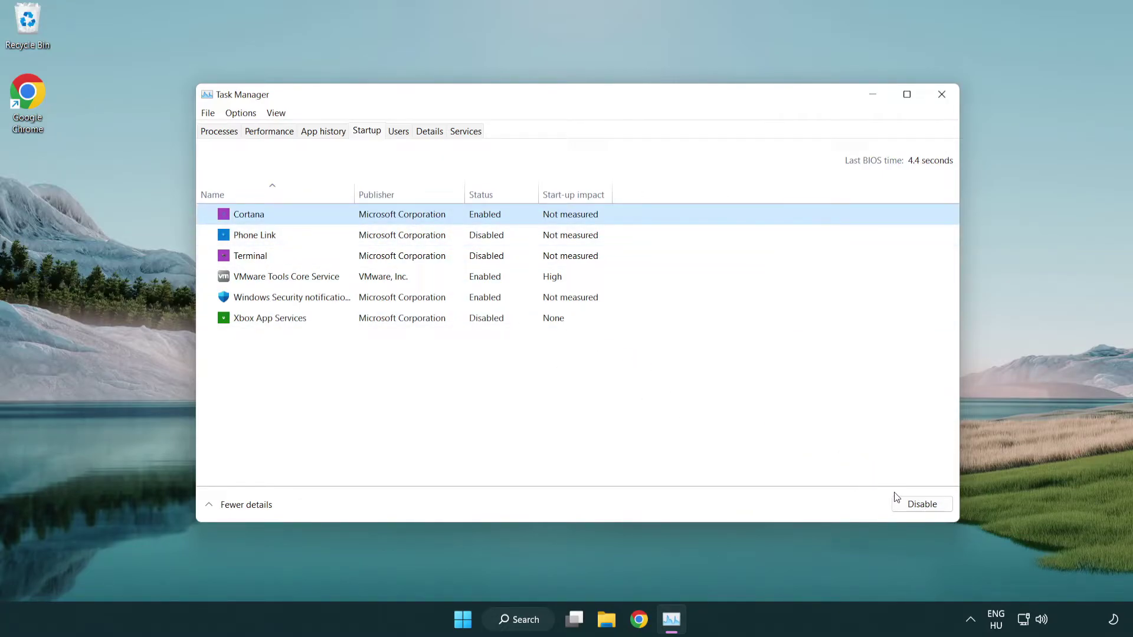
pyautogui.click(912, 504)
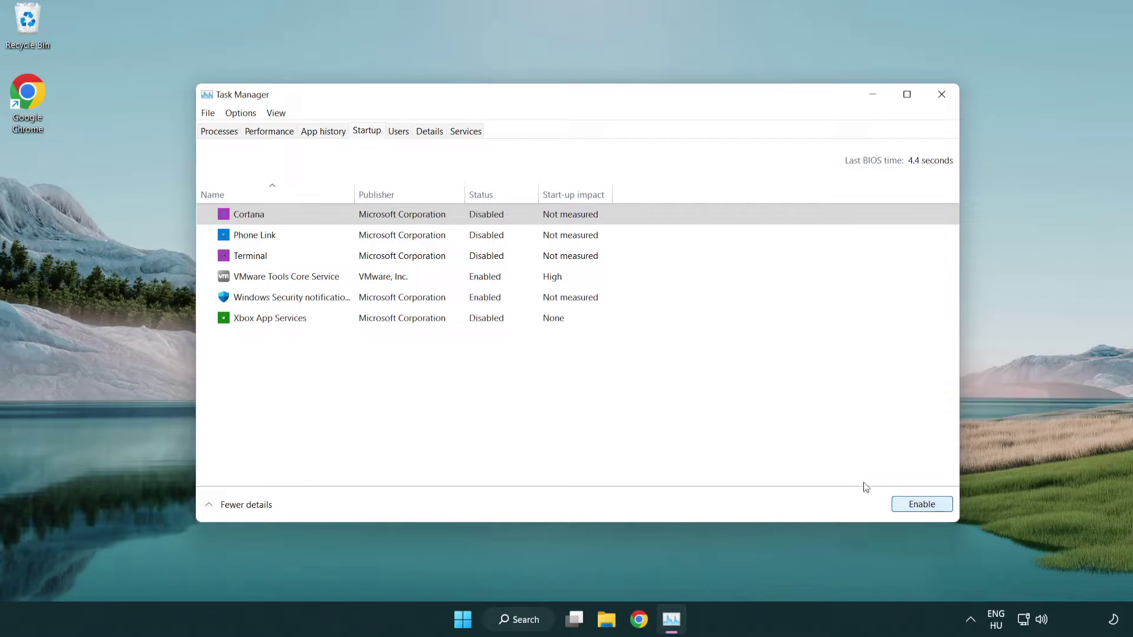
pyautogui.click(537, 306)
pyautogui.click(894, 504)
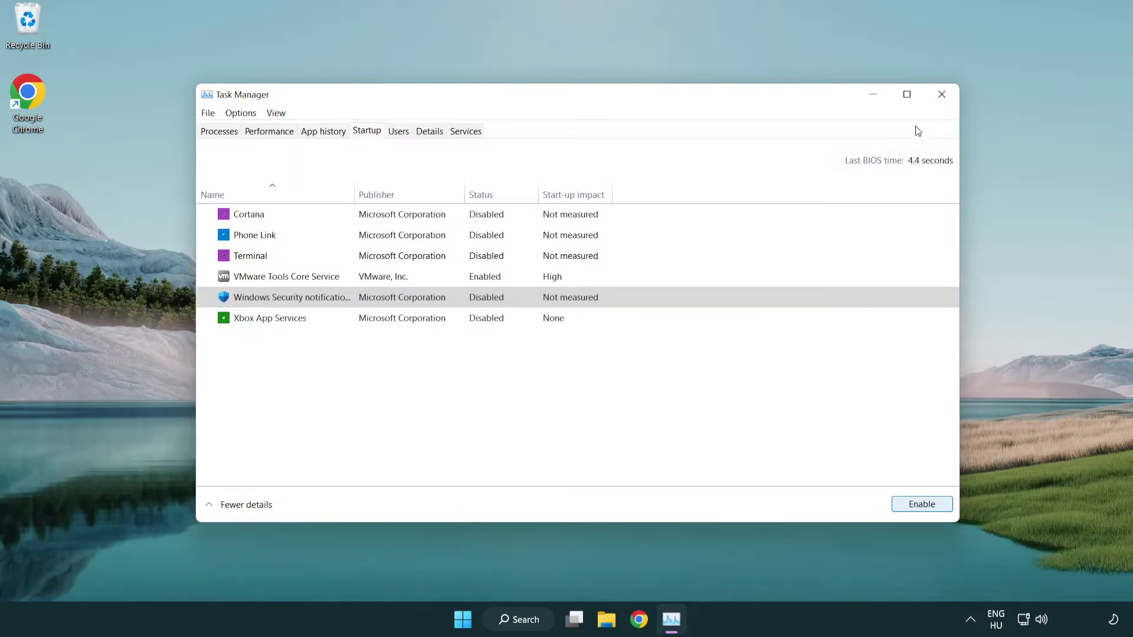
pyautogui.click(943, 103)
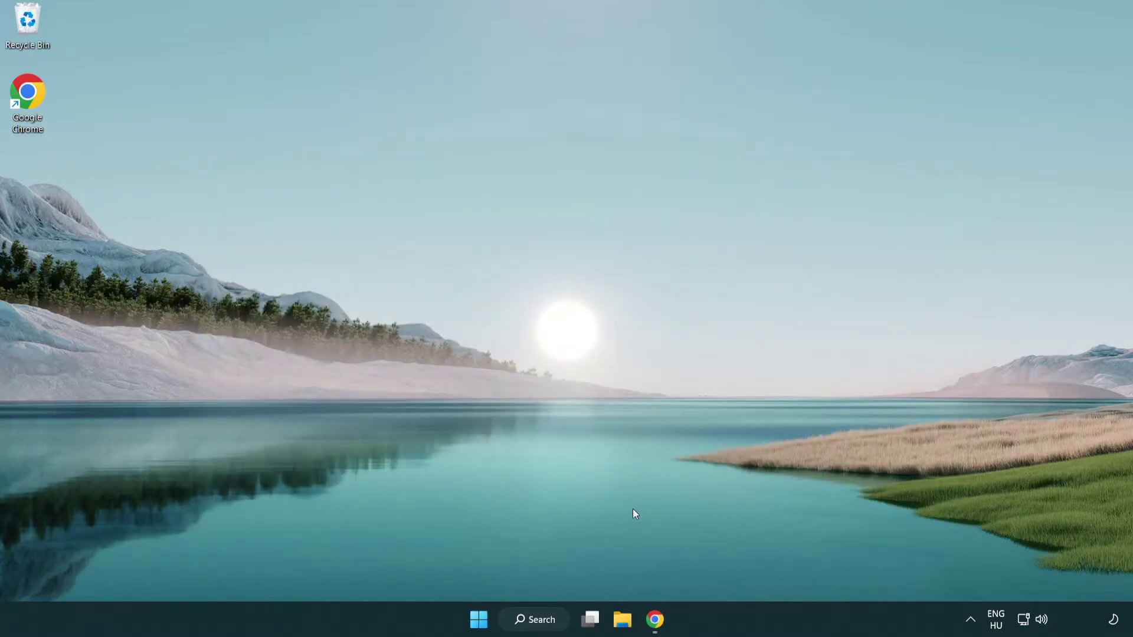
# - Download the DirectX End-User Runtime Web Installer from Microsoft and launch it
pyautogui.click(655, 618)
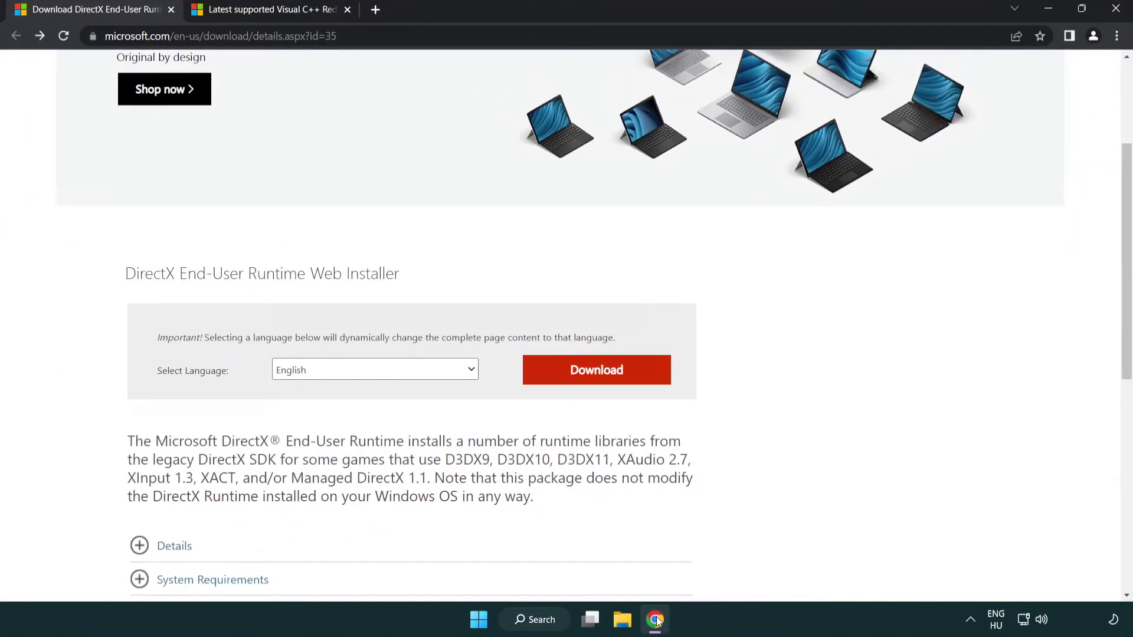
pyautogui.scroll(3, 484, 527)
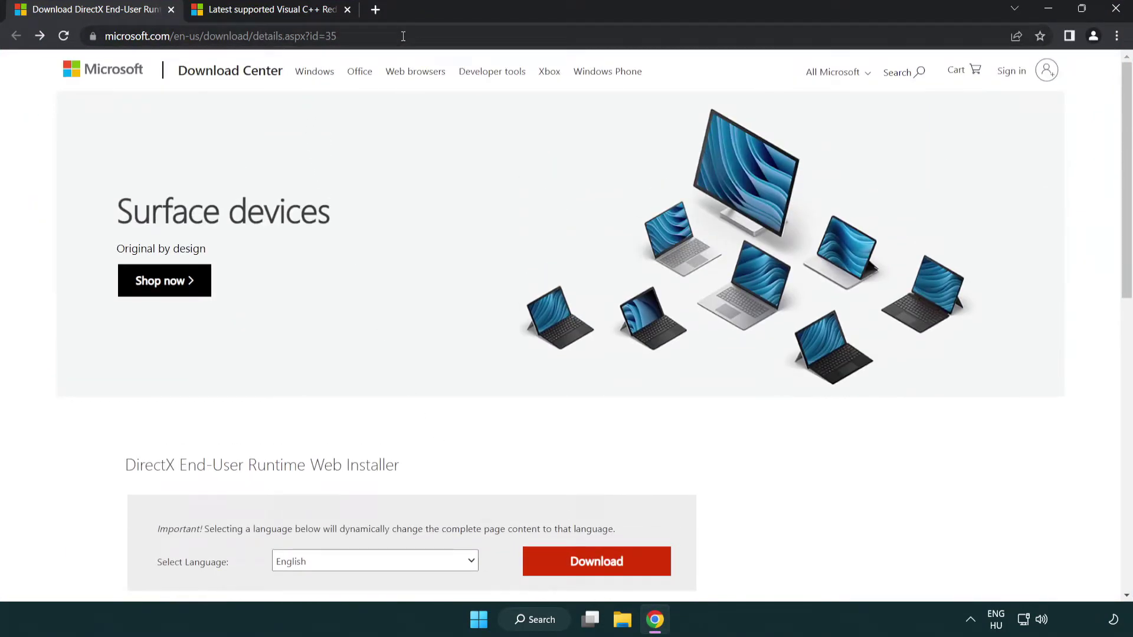
pyautogui.click(177, 35)
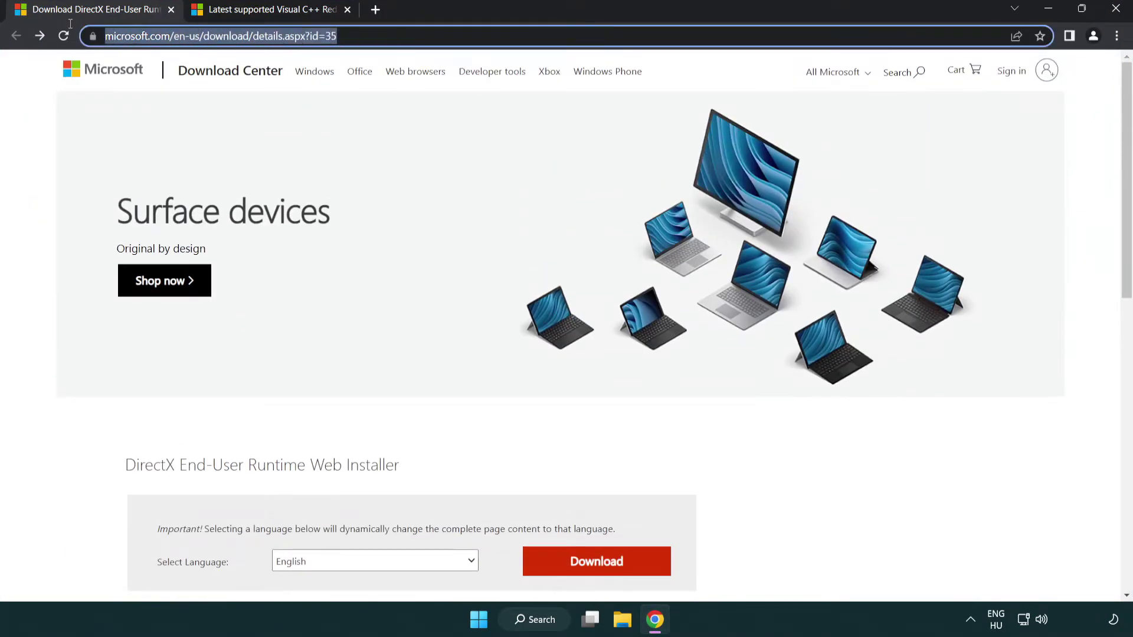
pyautogui.click(1084, 257)
pyautogui.moveTo(1123, 259); pyautogui.dragTo(1123, 329)
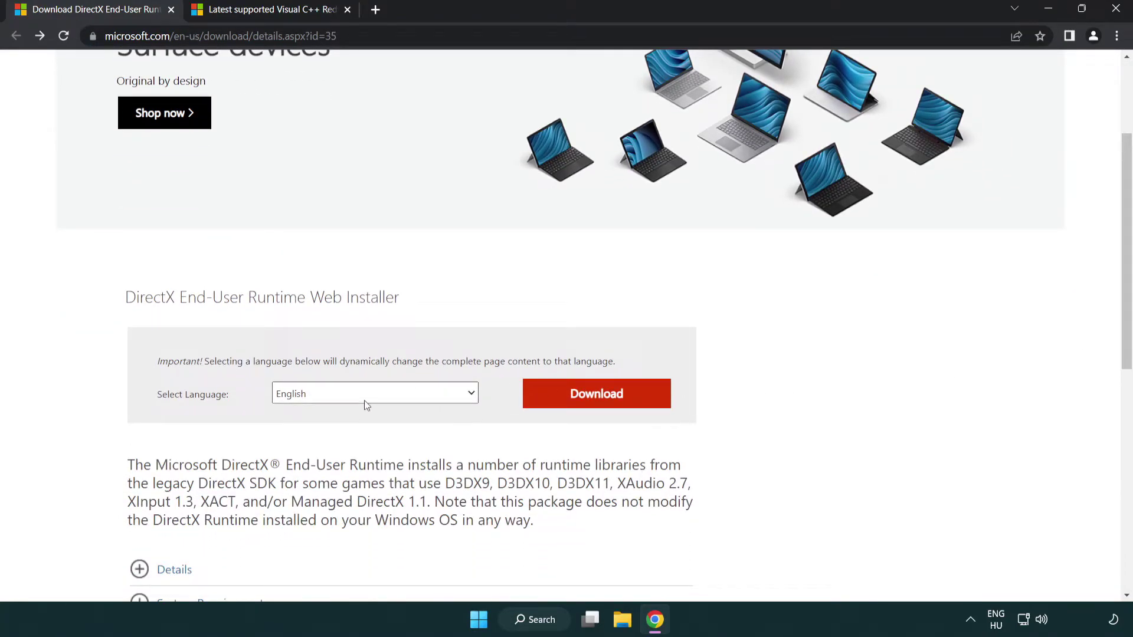
pyautogui.click(601, 400)
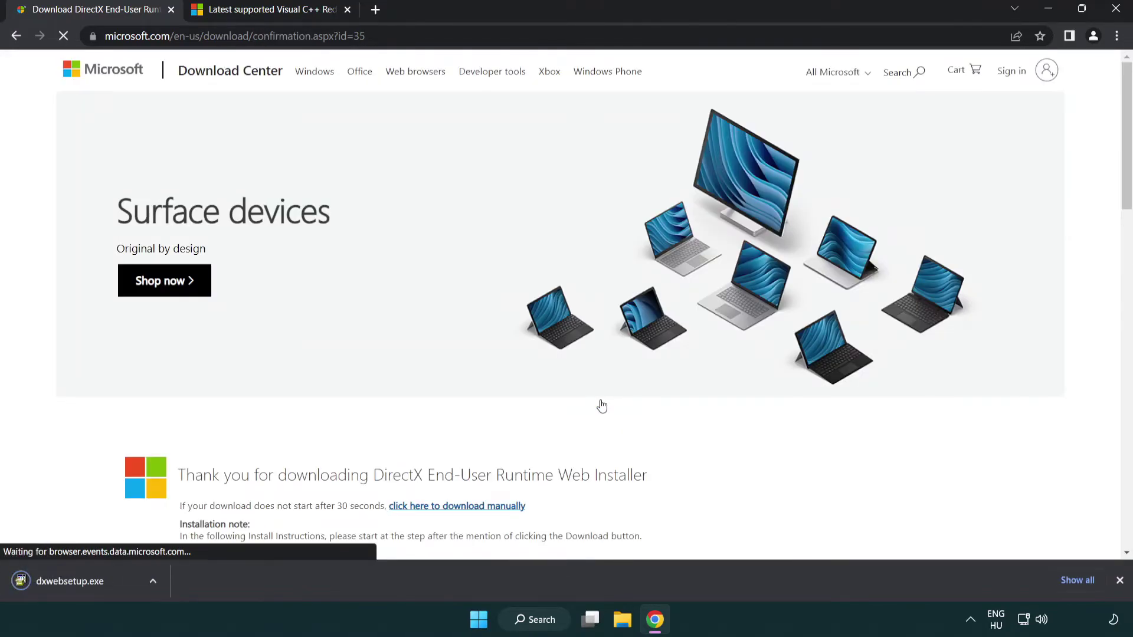
pyautogui.click(74, 583)
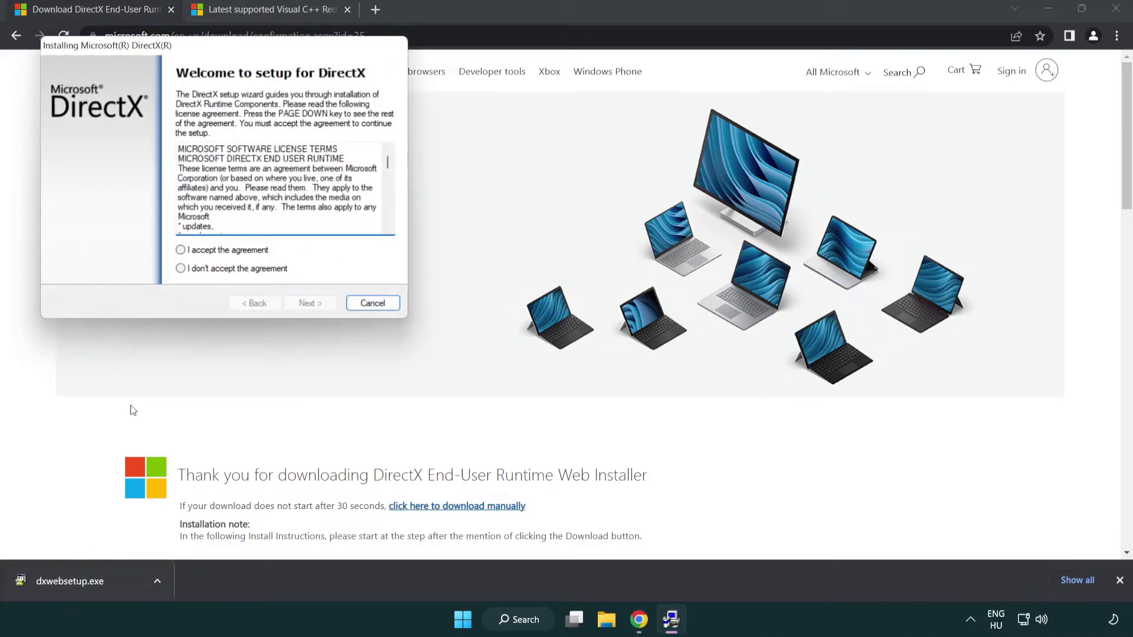
# - Complete the DirectX setup, accepting the license and declining the Bing Bar
pyautogui.moveTo(171, 52); pyautogui.dragTo(497, 178)
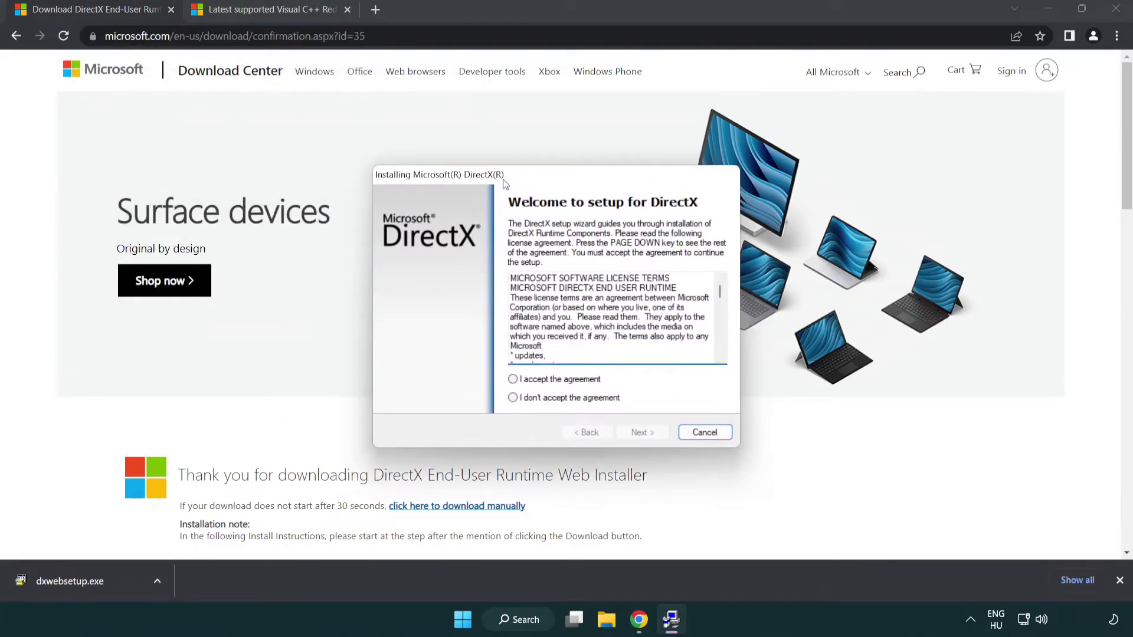
pyautogui.moveTo(714, 288); pyautogui.dragTo(712, 349)
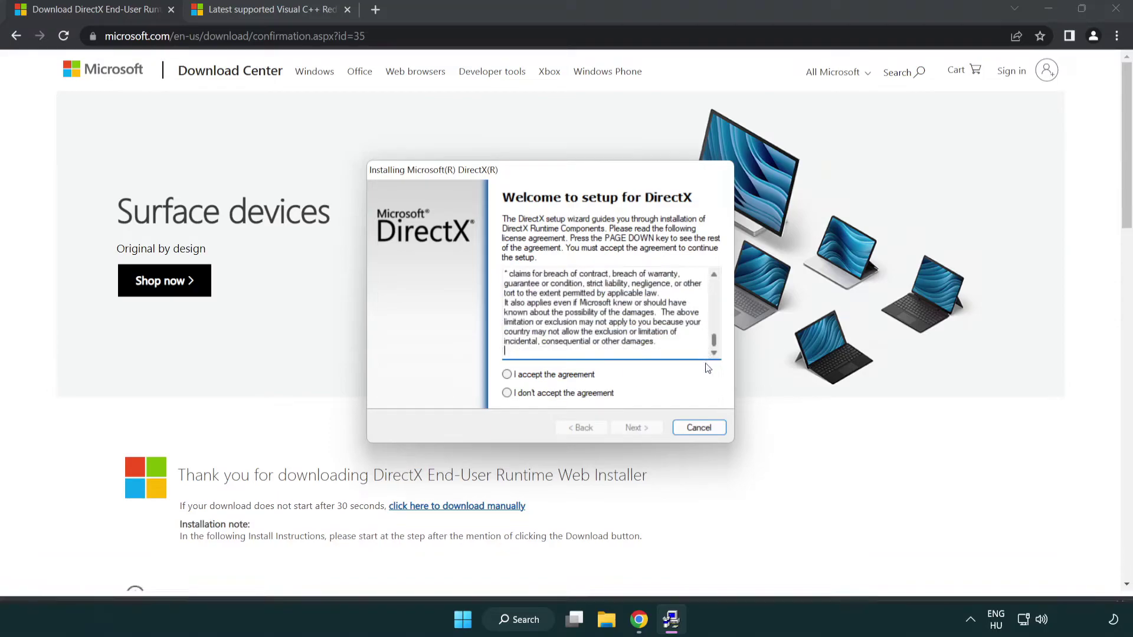
pyautogui.click(507, 376)
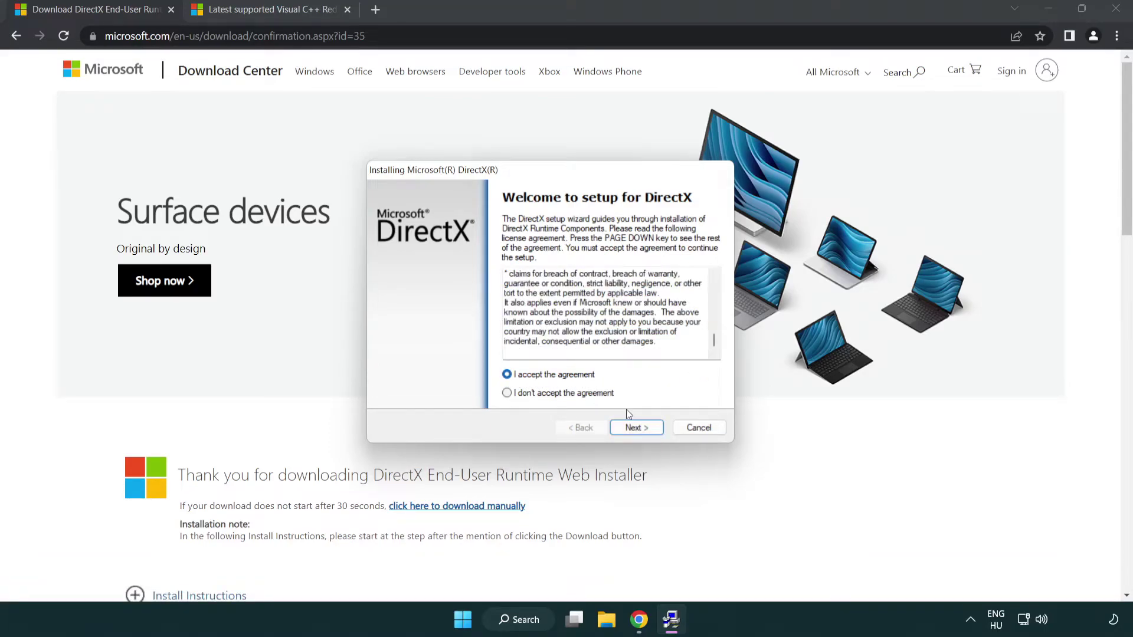
pyautogui.click(638, 430)
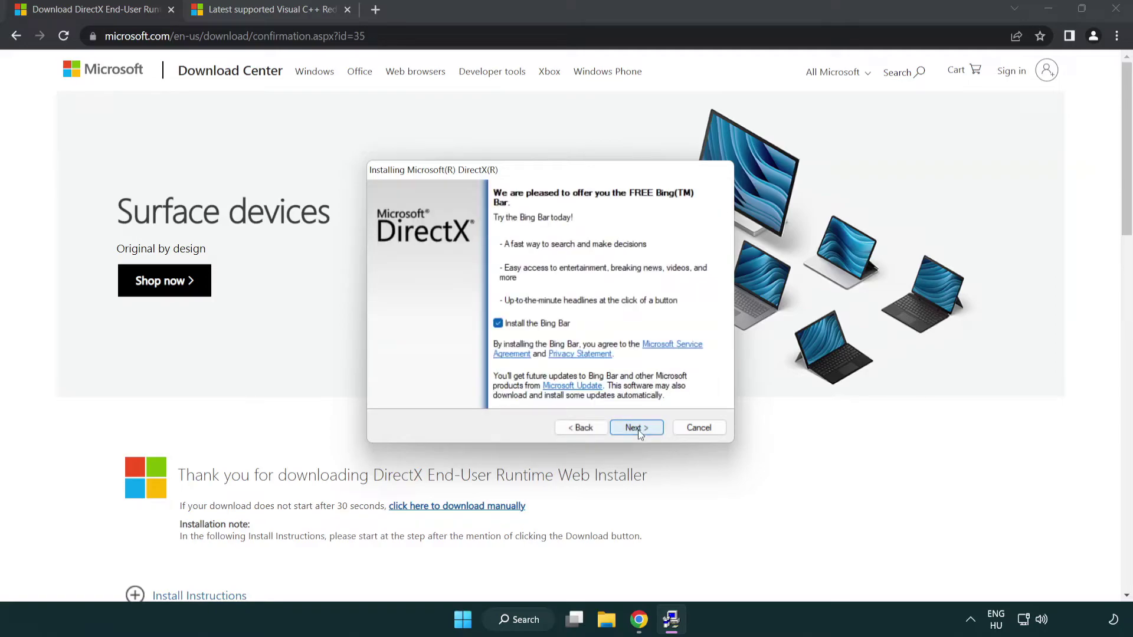
pyautogui.click(499, 327)
pyautogui.click(642, 429)
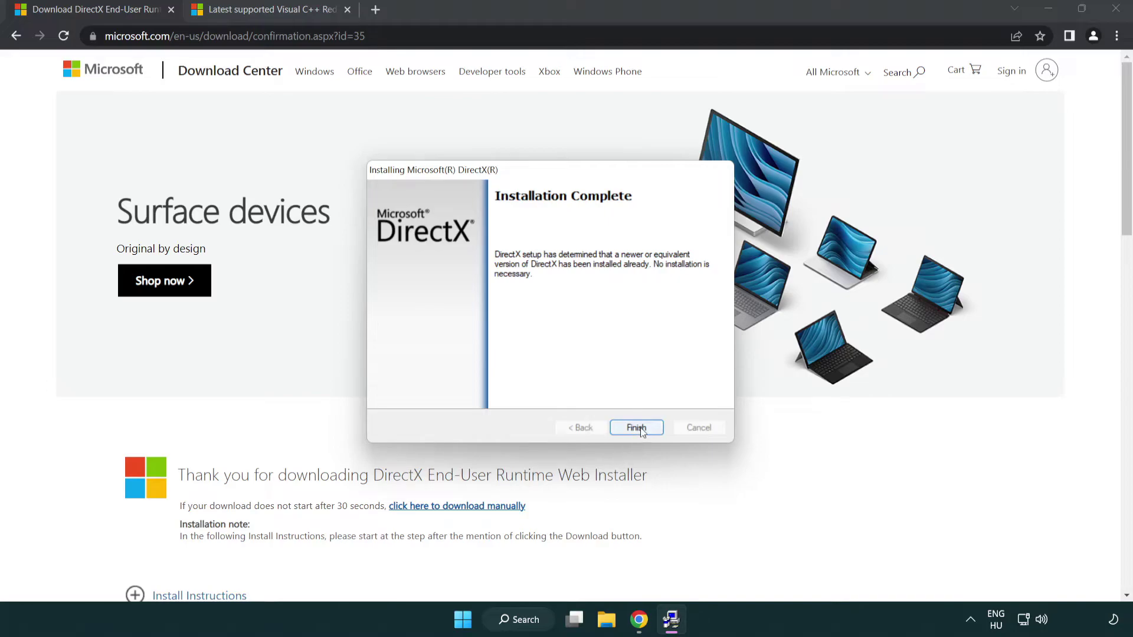
pyautogui.click(636, 429)
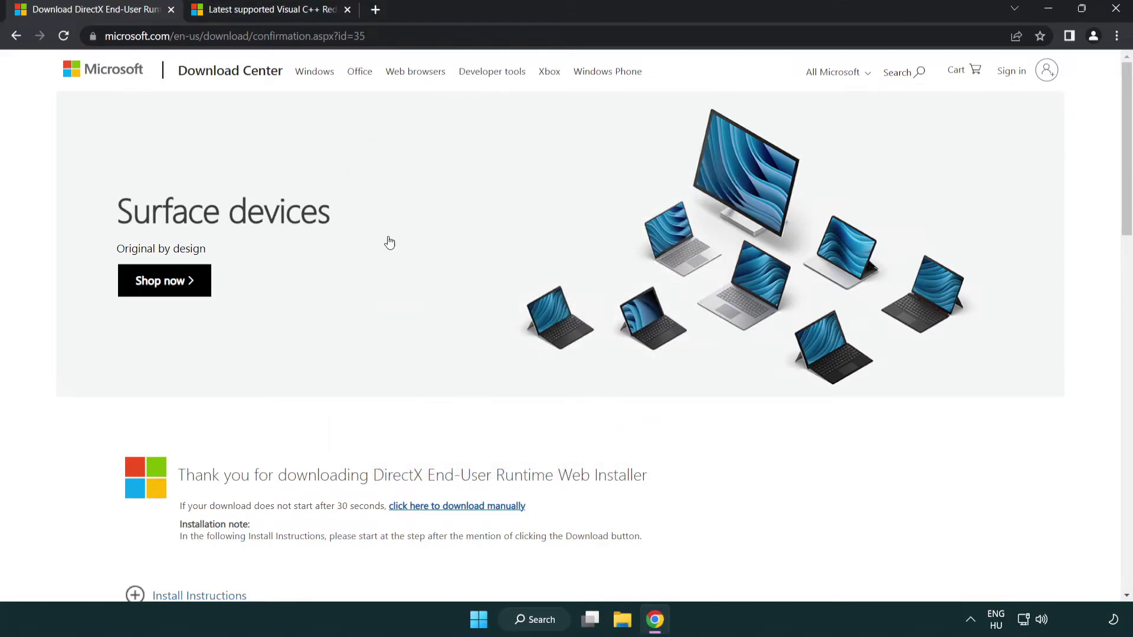
# - Download the ARM64, x86 and x64 Visual C++ 2015–2022 redistributables
pyautogui.click(171, 9)
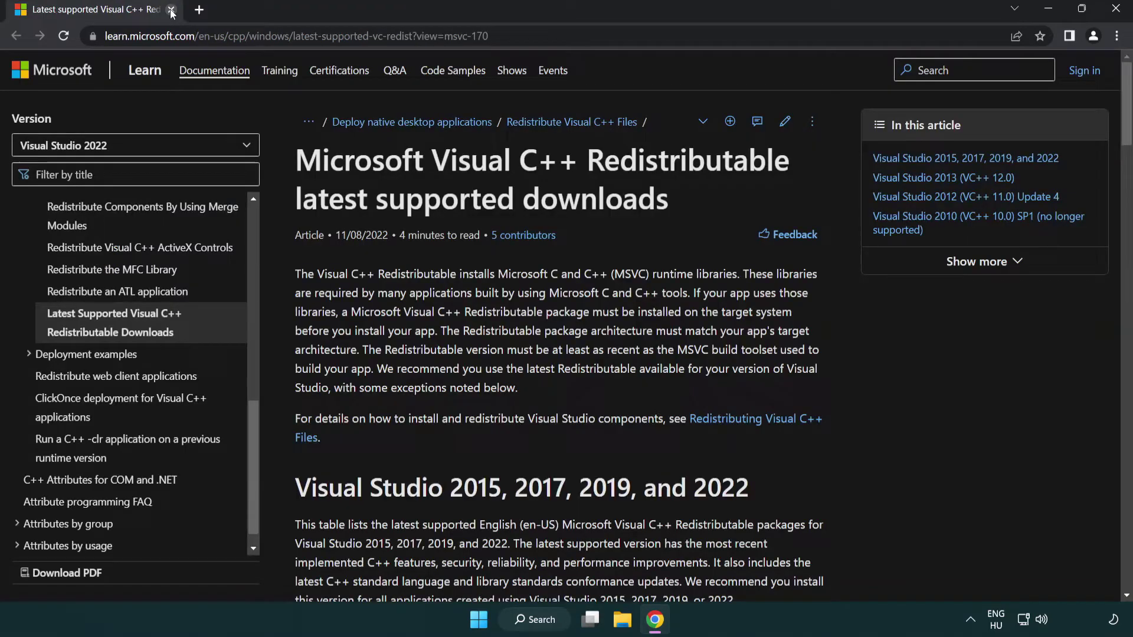
pyautogui.click(563, 38)
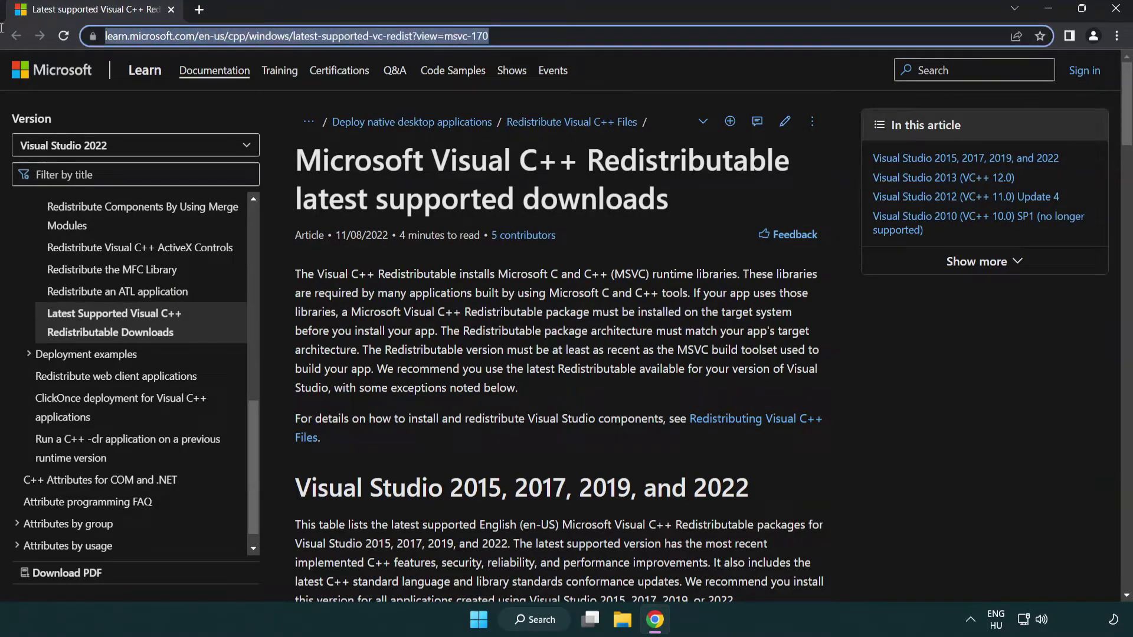
pyautogui.click(584, 196)
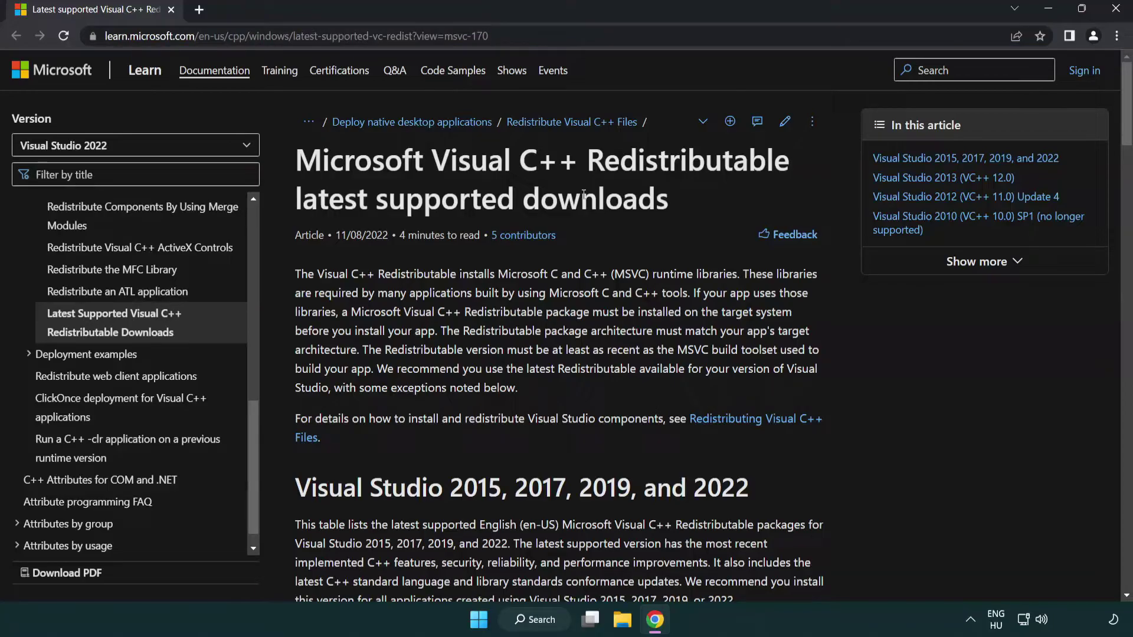
pyautogui.scroll(-3, 583, 195)
pyautogui.scroll(-1, 531, 265)
pyautogui.scroll(-1, 484, 333)
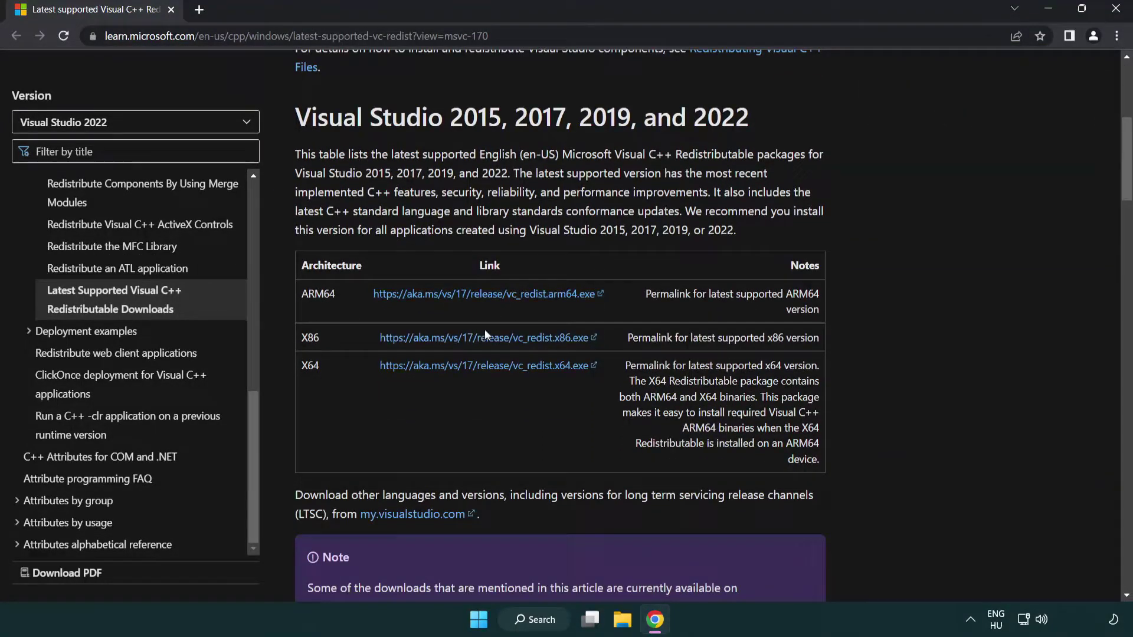
pyautogui.click(452, 294)
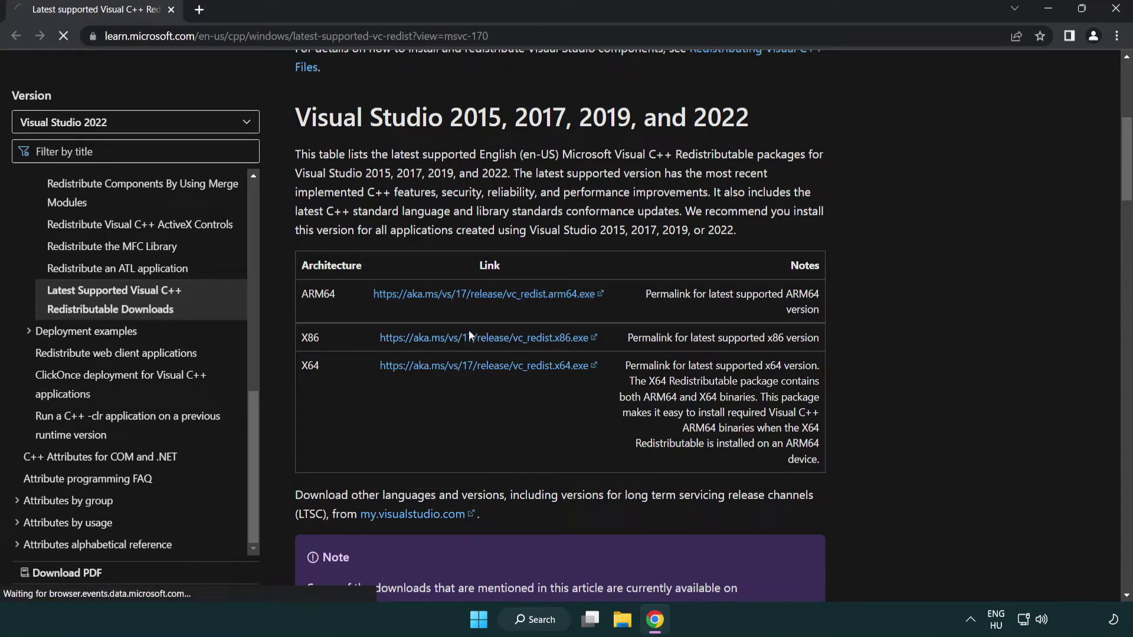
pyautogui.click(469, 338)
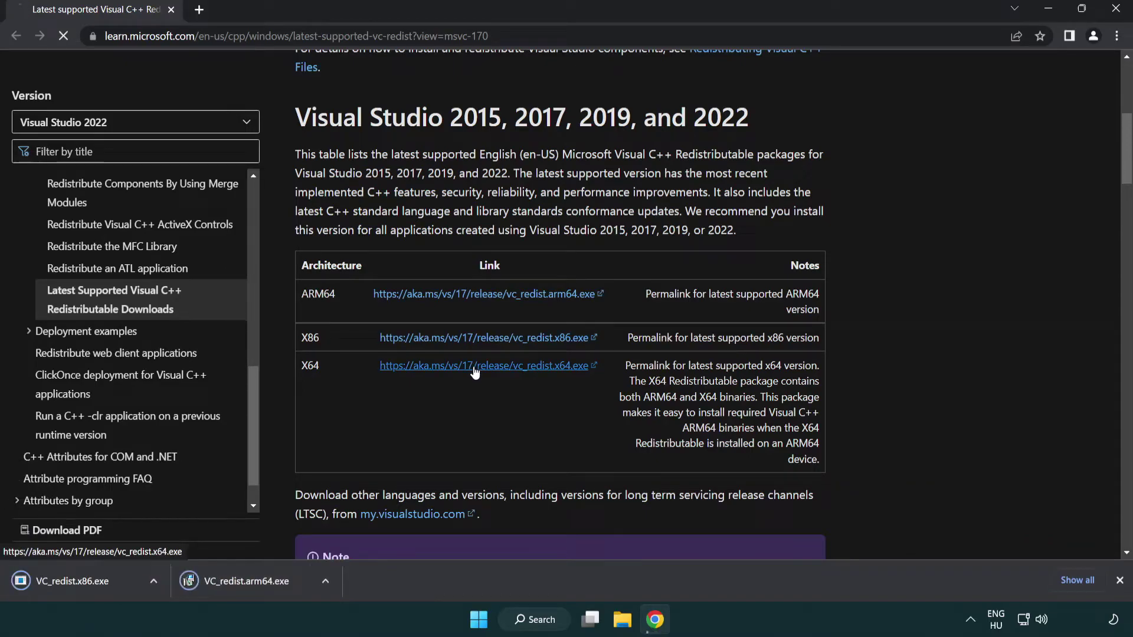
pyautogui.click(473, 372)
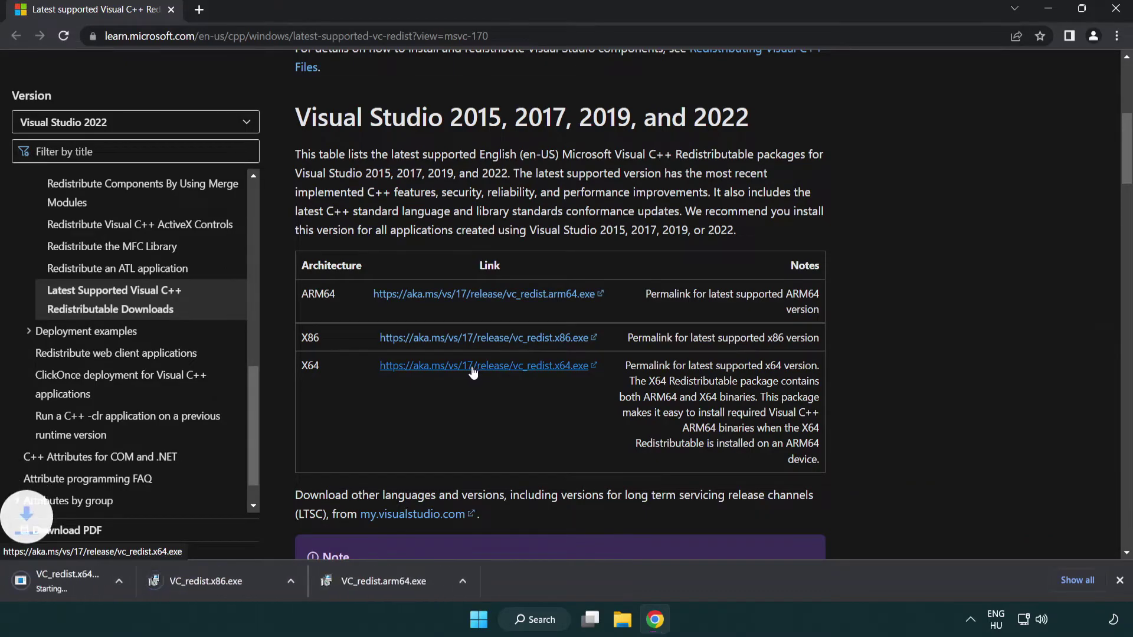
# - Run the ARM64 redistributable installer, which fails as unsupported, and dismiss it
pyautogui.click(432, 590)
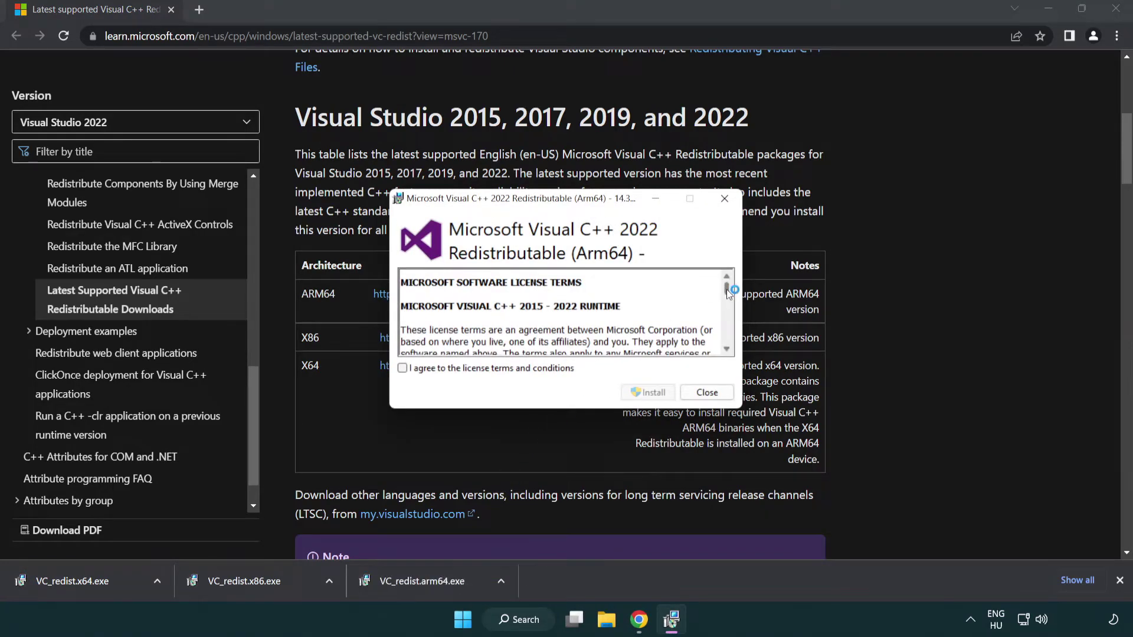
pyautogui.moveTo(727, 290); pyautogui.dragTo(727, 341)
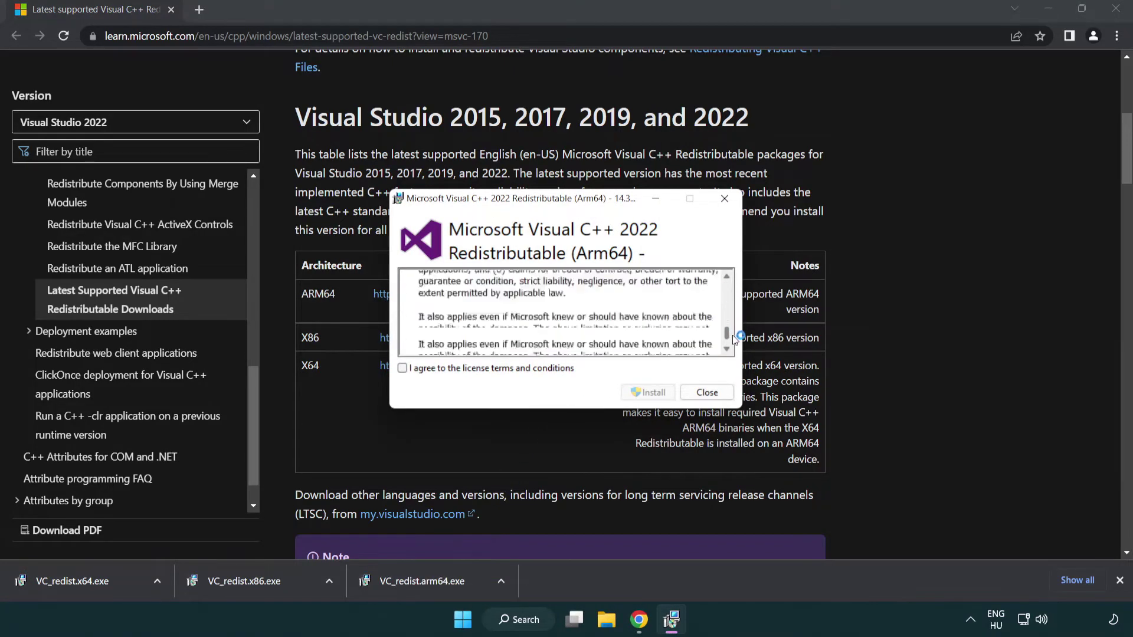
pyautogui.click(406, 369)
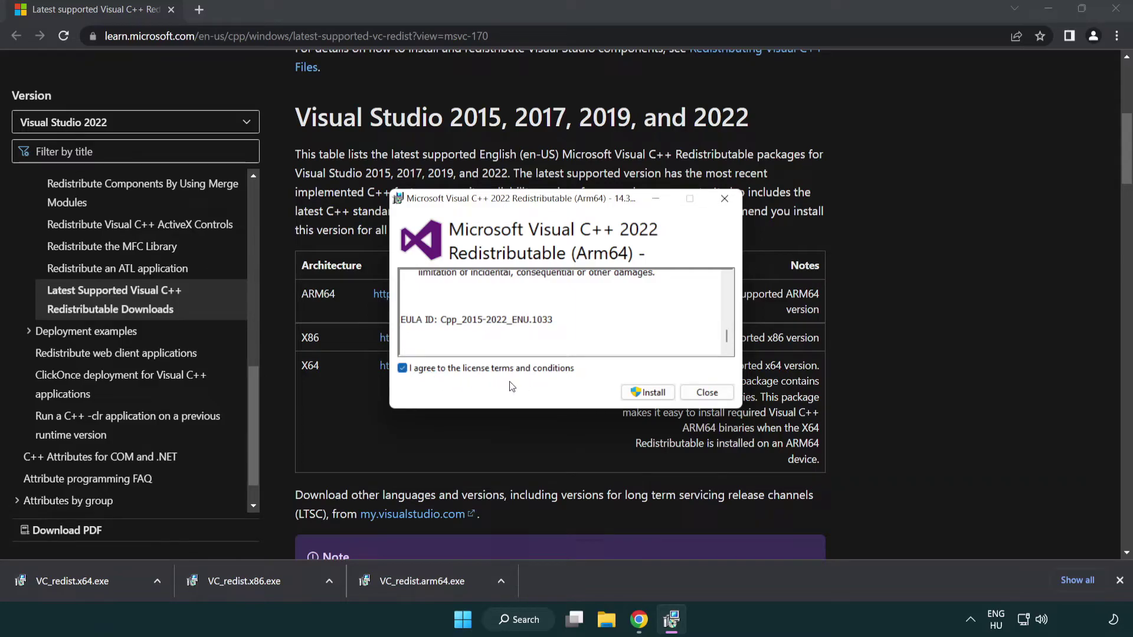
pyautogui.click(631, 392)
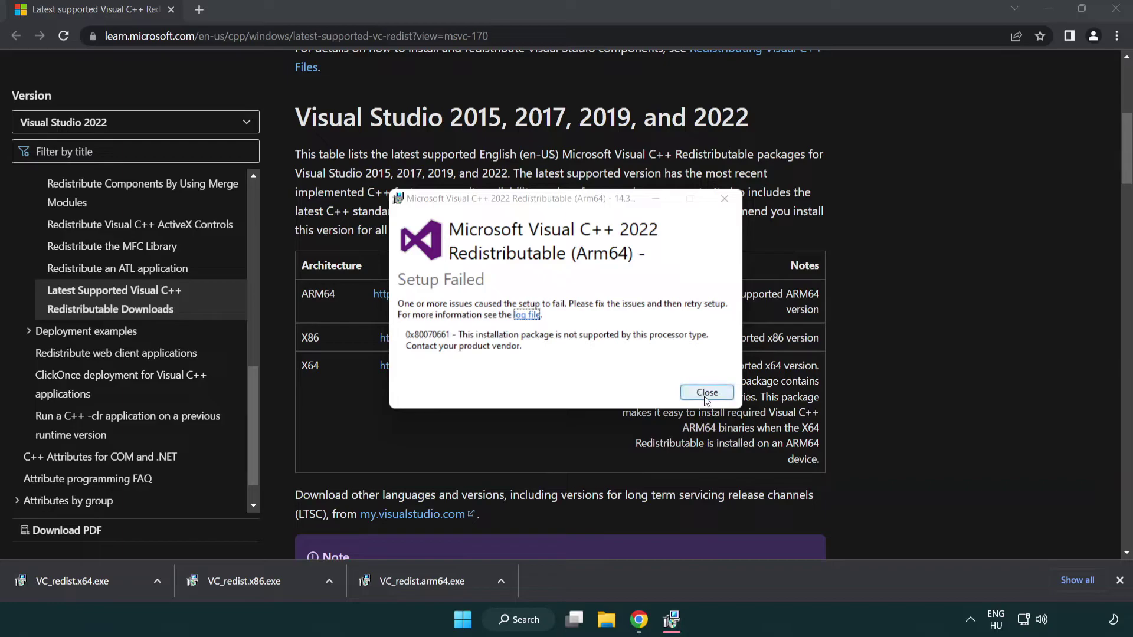
pyautogui.click(707, 394)
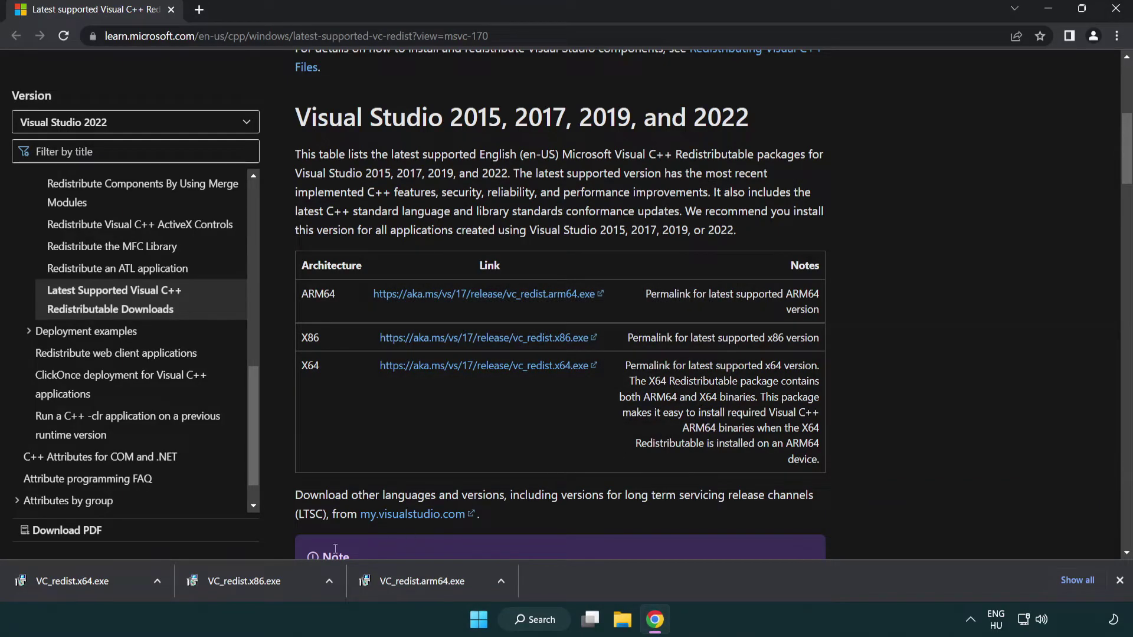
# - Install the x86 and x64 Visual C++ redistributables successfully, then close Chrome
pyautogui.click(253, 588)
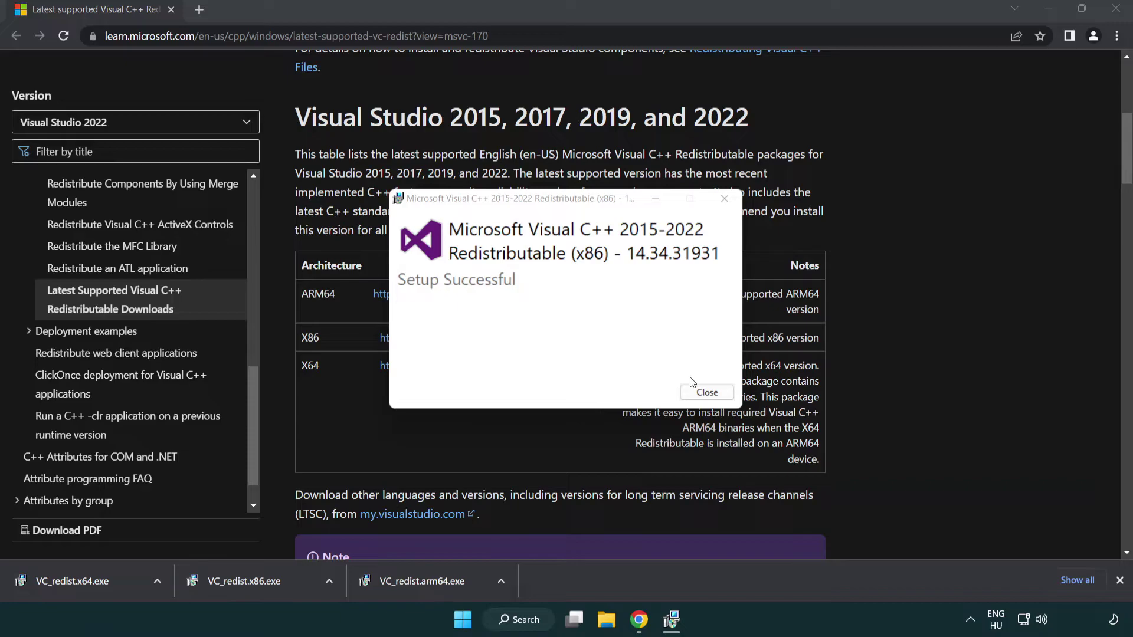
pyautogui.click(706, 391)
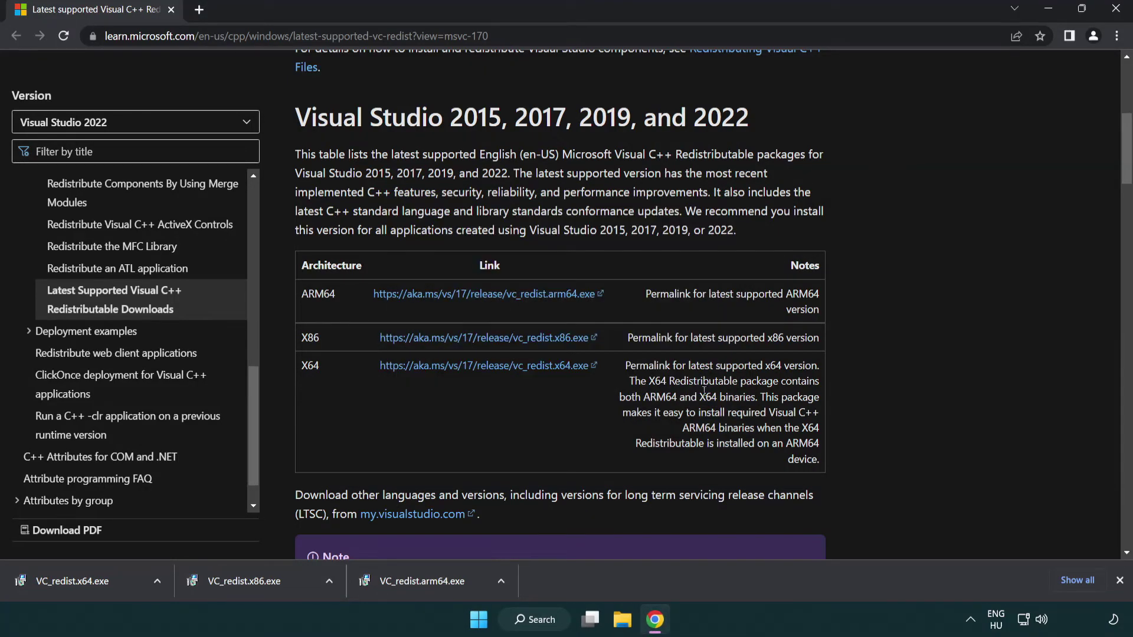
pyautogui.click(85, 580)
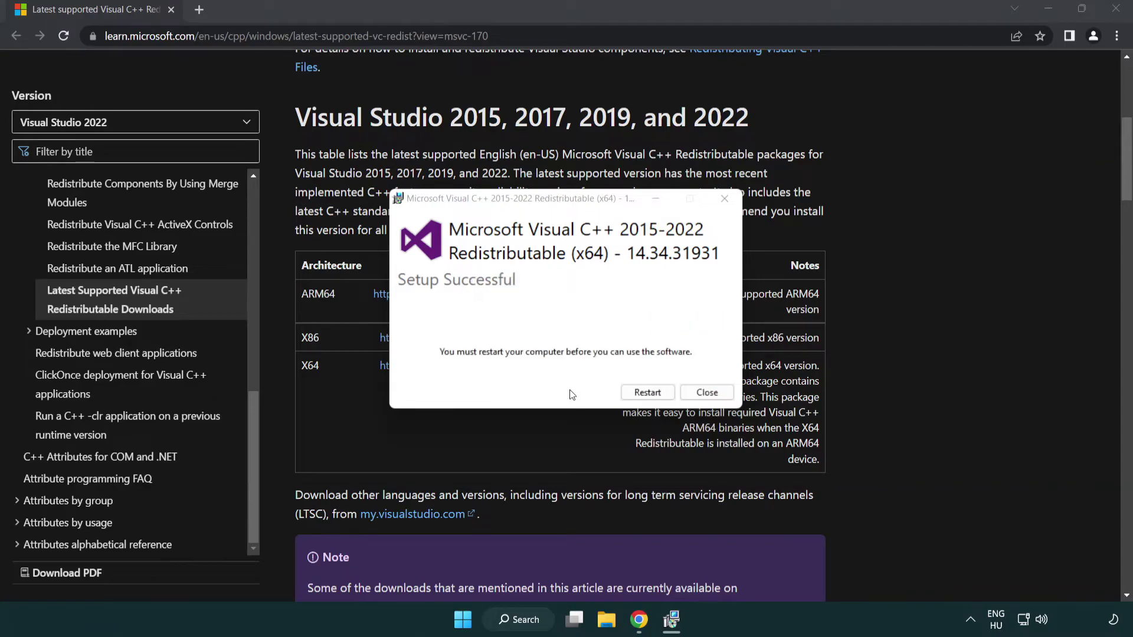
pyautogui.click(707, 393)
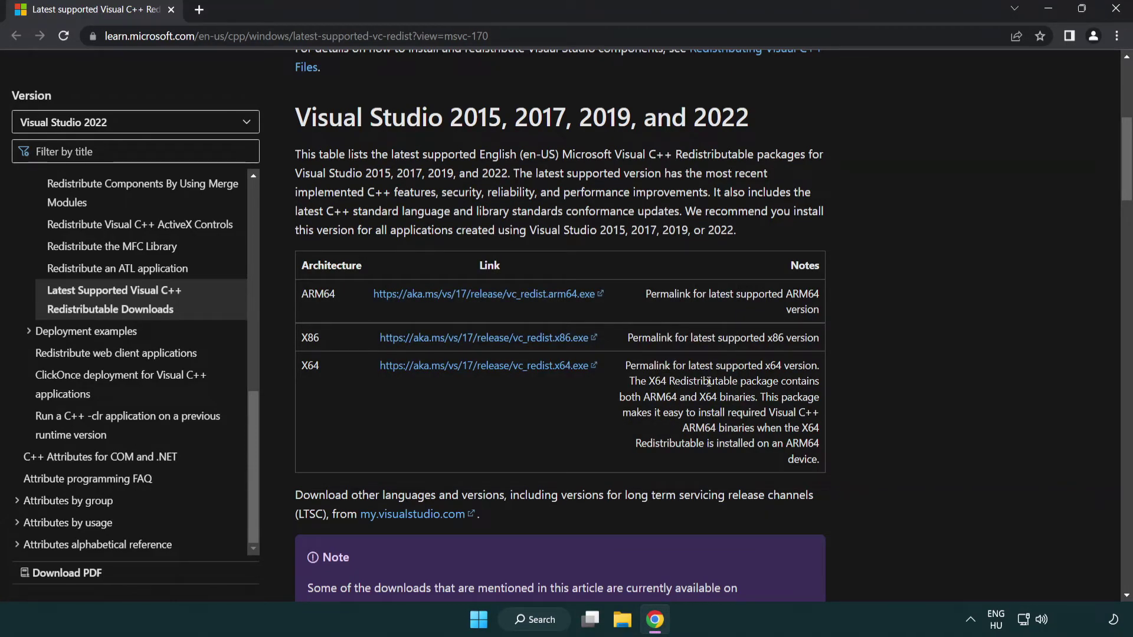
pyautogui.click(1115, 9)
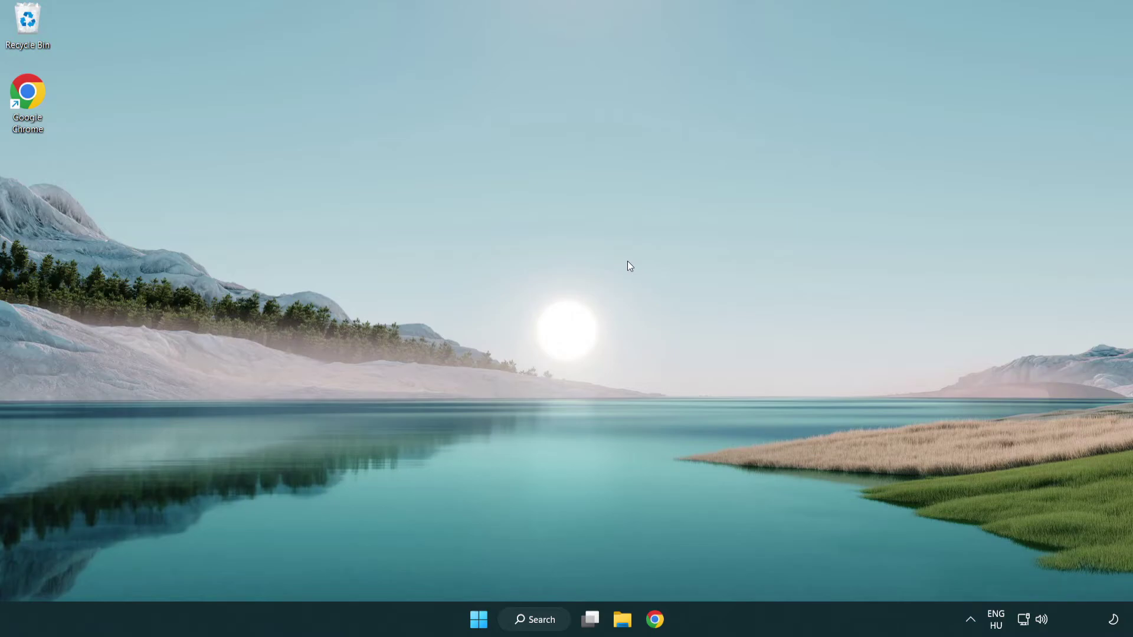
# - Launch Command Prompt as administrator and run sfc /scannow to completion
pyautogui.click(529, 621)
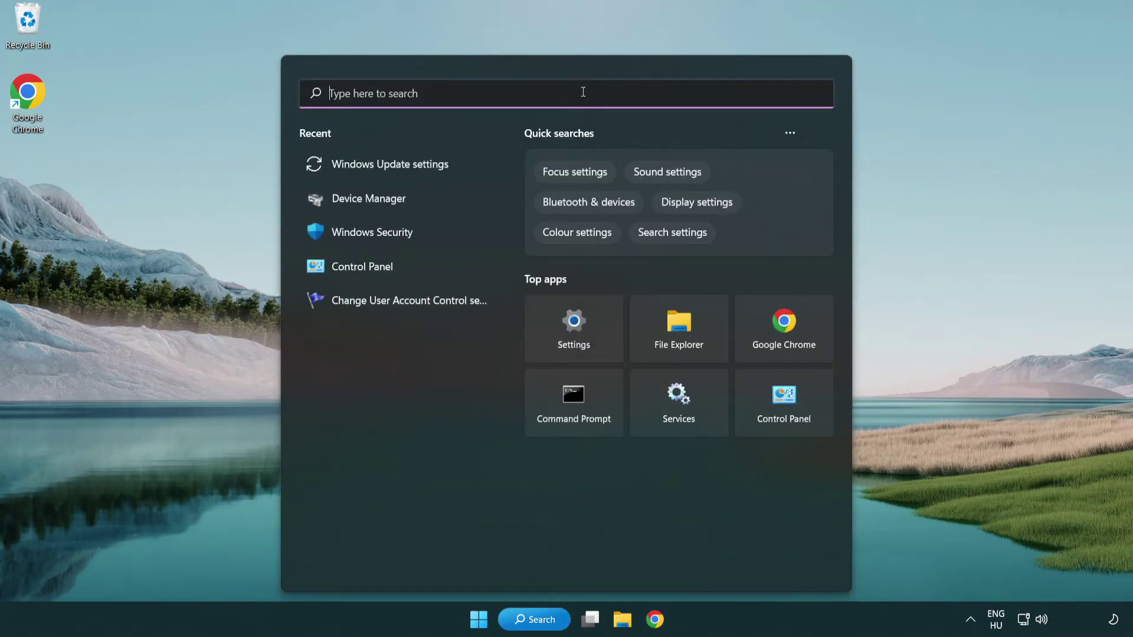
pyautogui.write('cmd')
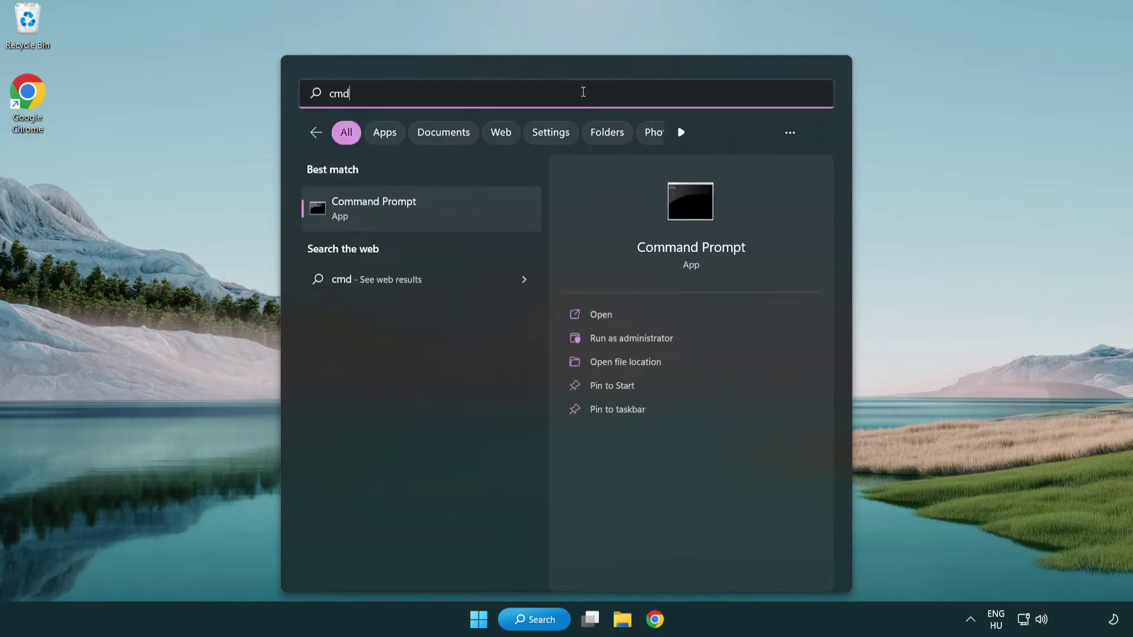
pyautogui.rightClick(434, 217)
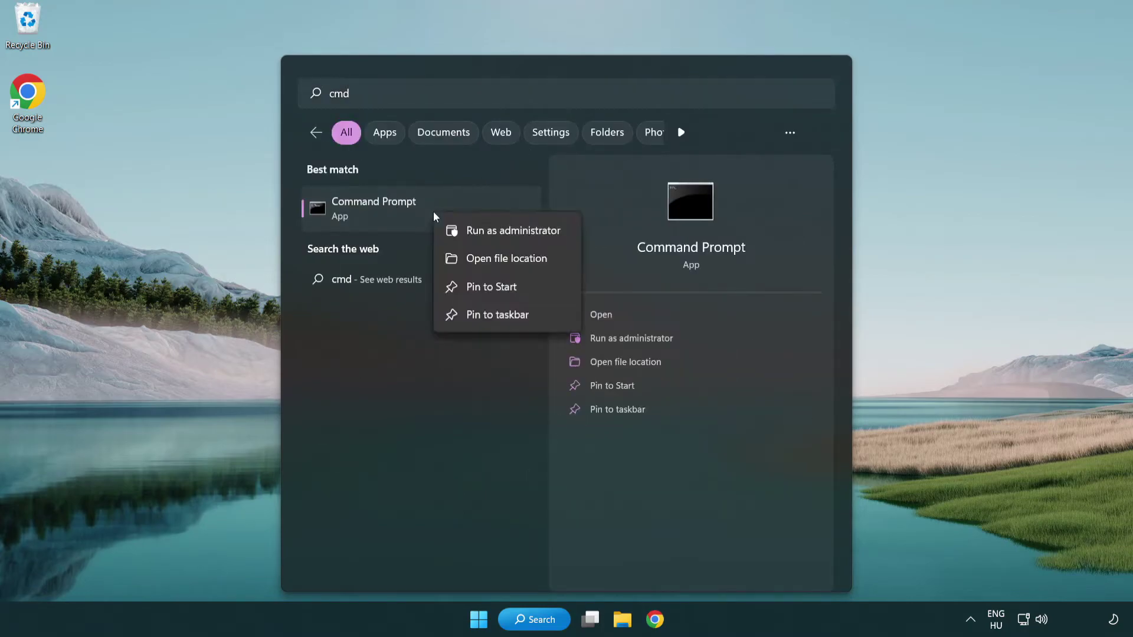
pyautogui.click(511, 231)
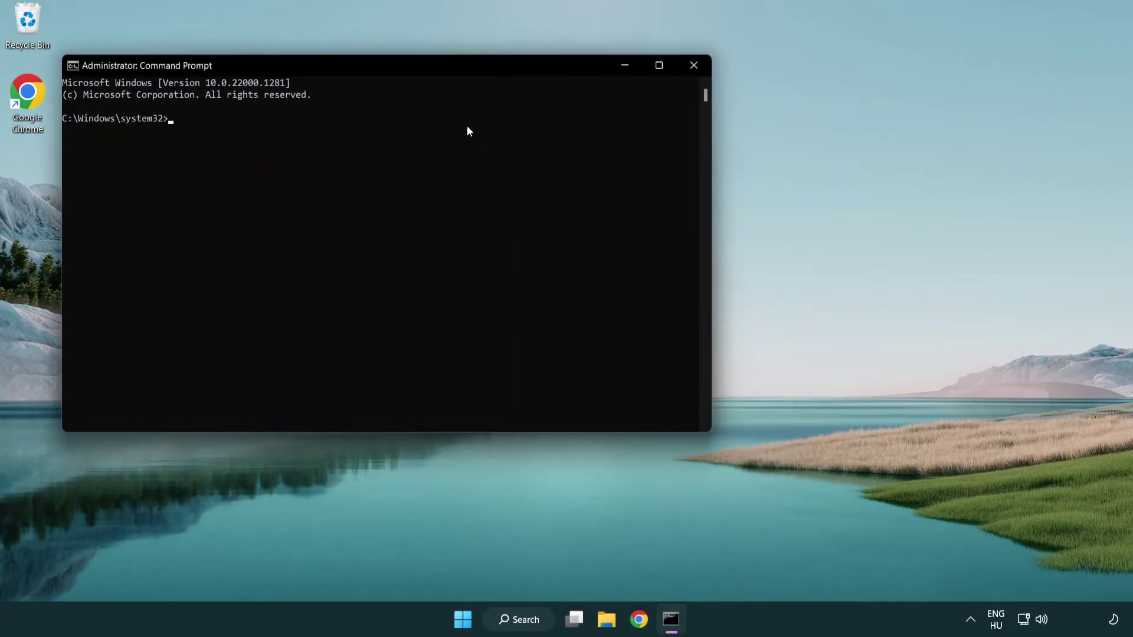
pyautogui.moveTo(404, 66); pyautogui.dragTo(570, 115)
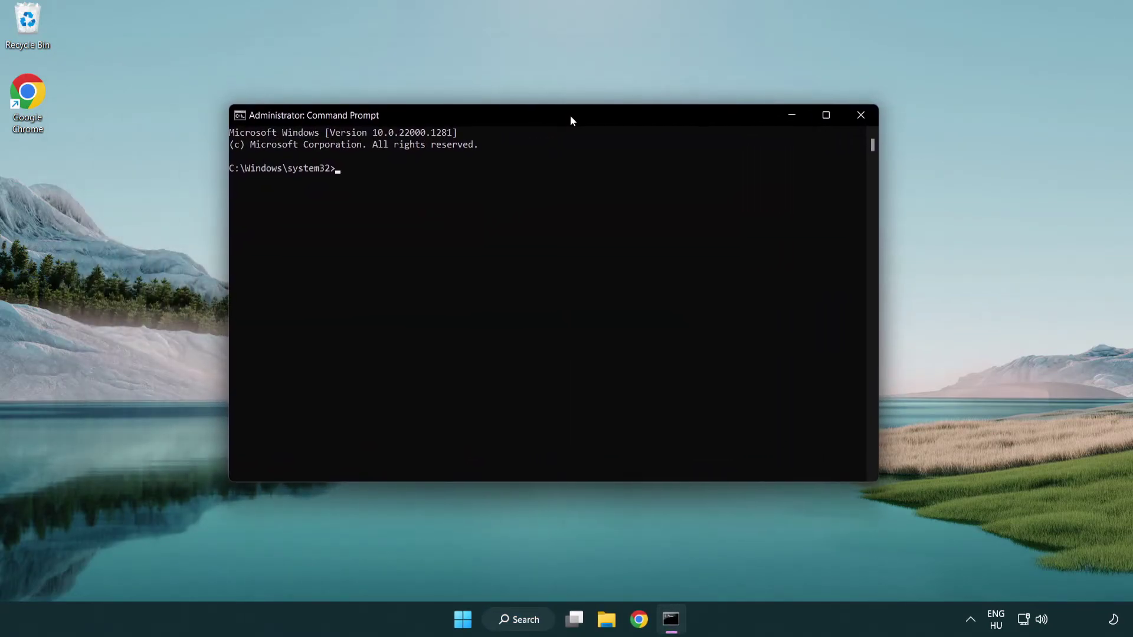
pyautogui.write('sf')
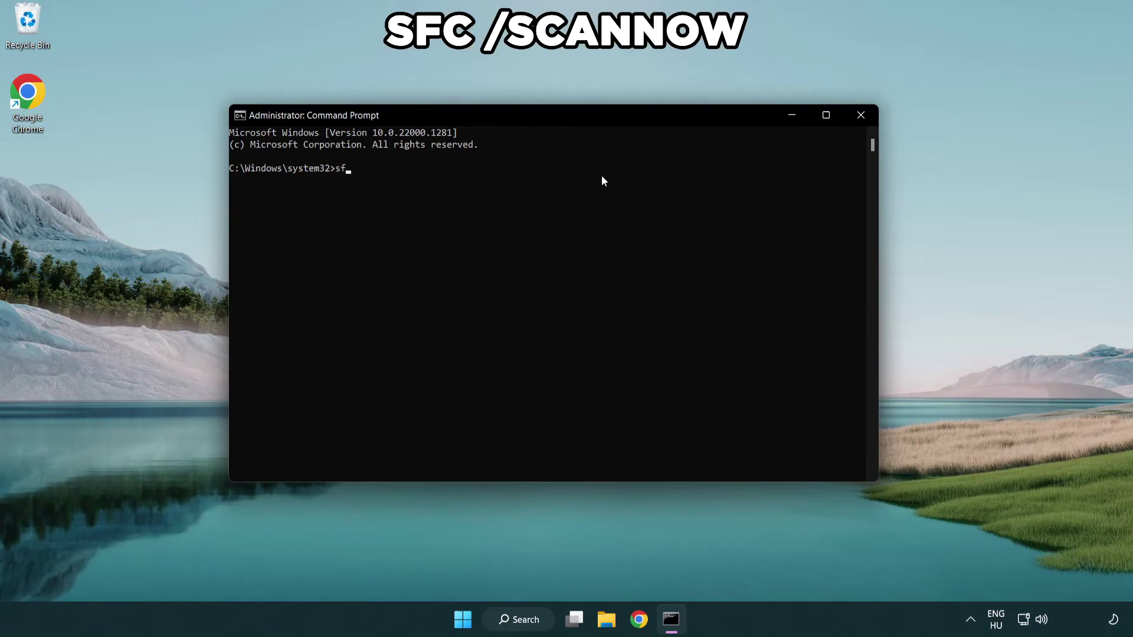
pyautogui.write('c /sc')
pyautogui.write('annow')
pyautogui.press('Return')
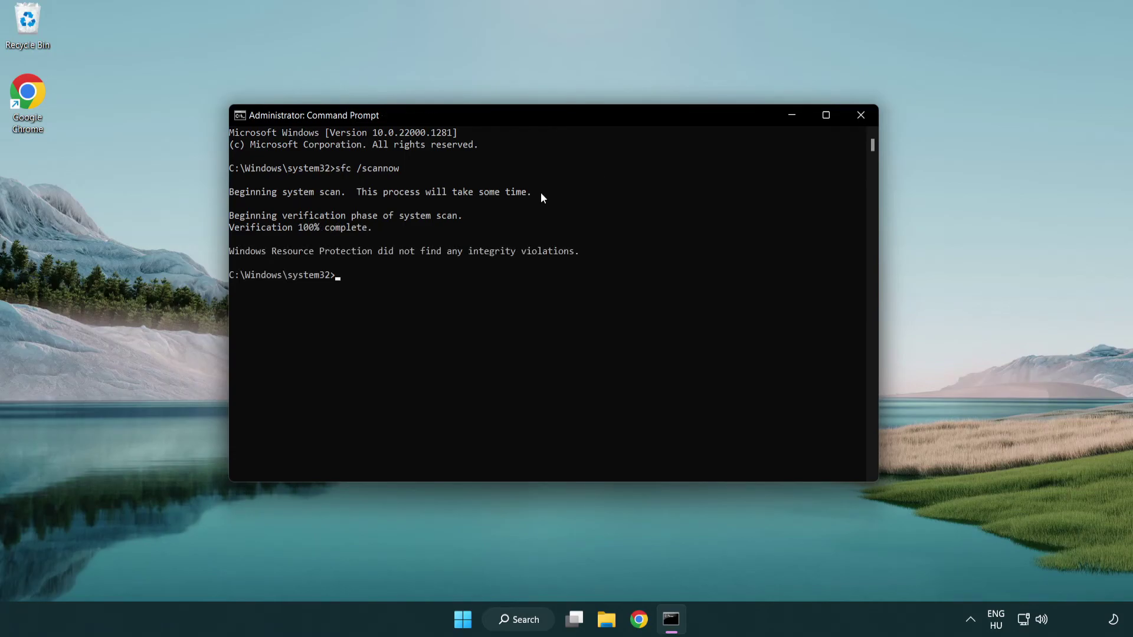
# - Close Command Prompt and bring up the Start menu power options to restart the PC
pyautogui.click(860, 115)
pyautogui.click(475, 621)
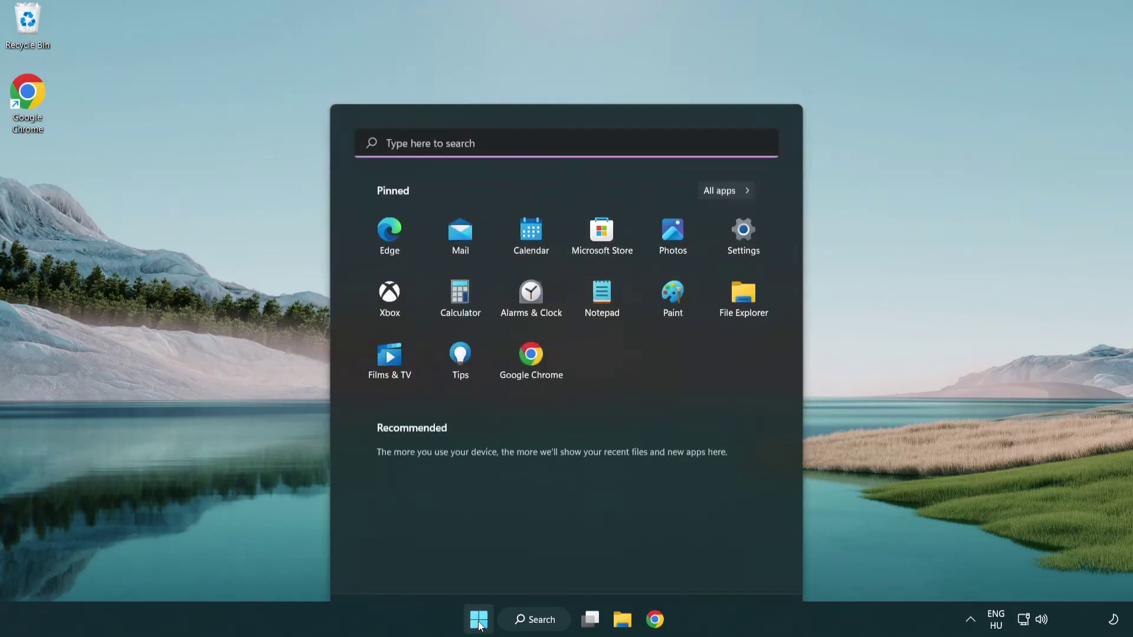
pyautogui.click(752, 568)
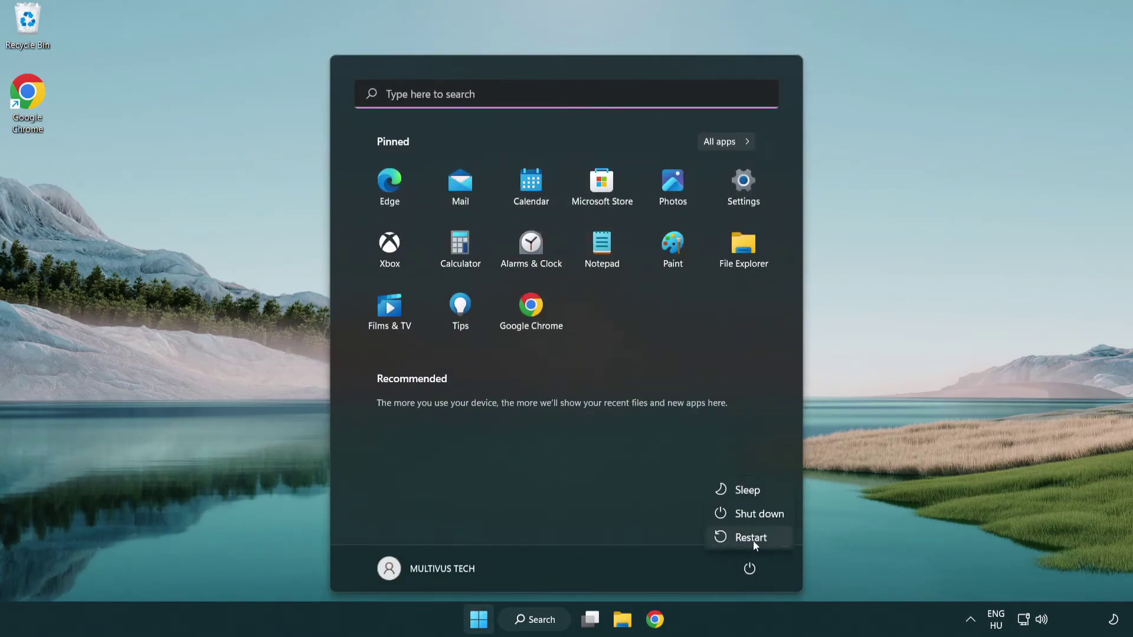